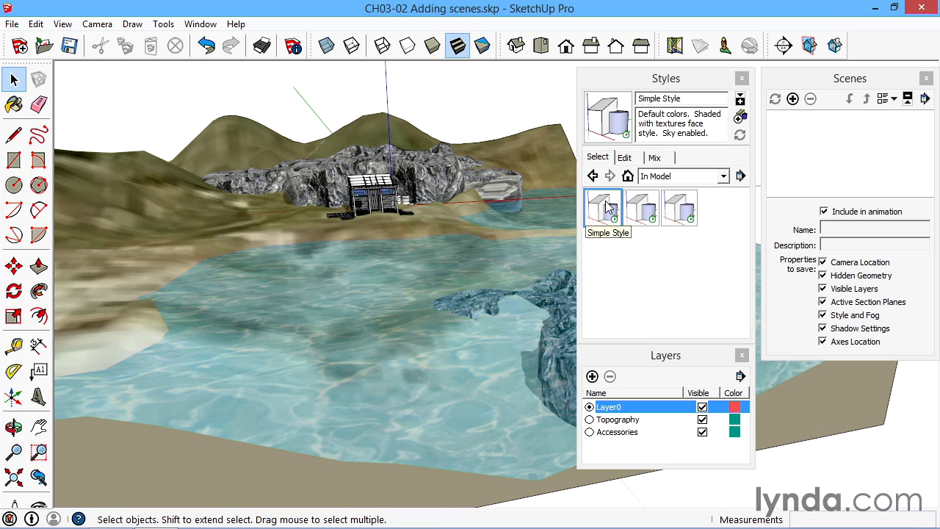
Preview the model in Simple Style CUT and Simple Style PLANES, and reapply Simple Style.
{"action": "left_click", "coordinate": [641, 207]}
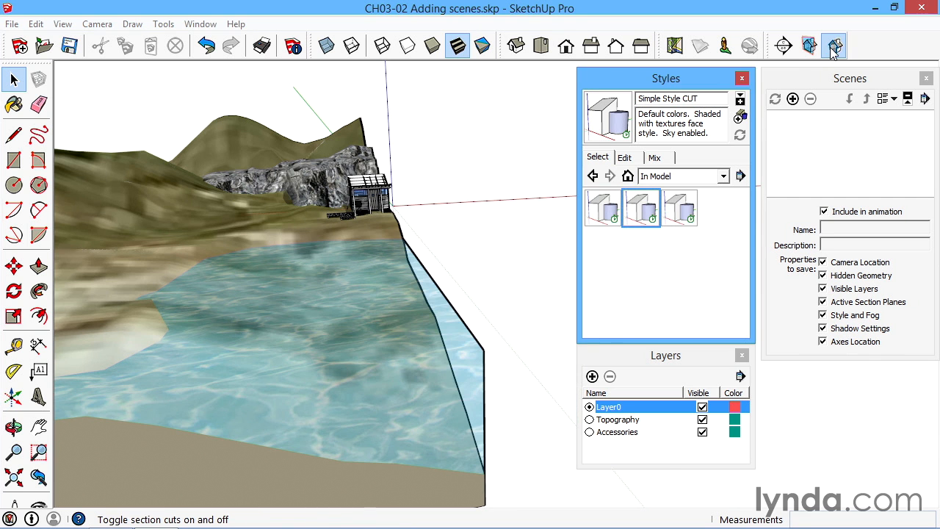
{"action": "left_click", "coordinate": [680, 208]}
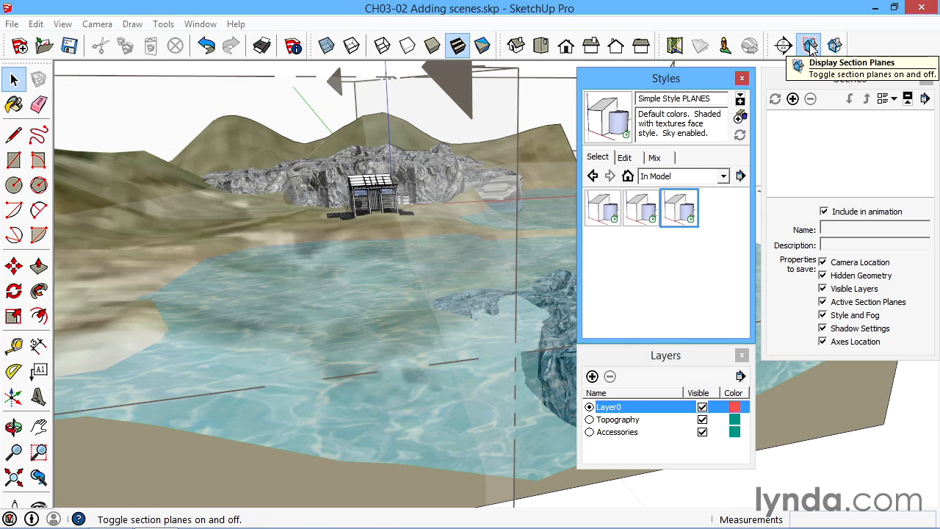
{"action": "middle_click_drag", "start_coordinate": [547, 255], "coordinate": [360, 272]}
{"action": "scroll", "coordinate": [361, 270], "scroll_direction": "down", "scroll_amount": 5}
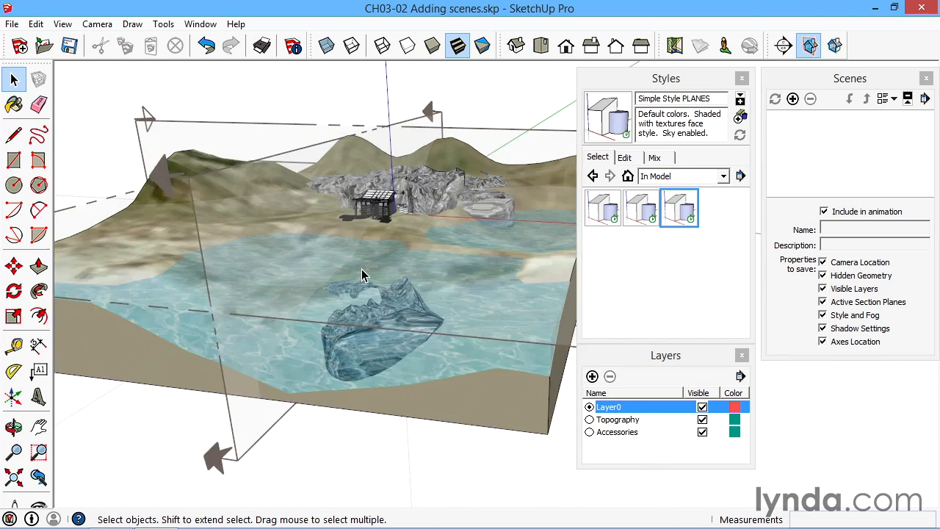
{"action": "left_click", "coordinate": [602, 207]}
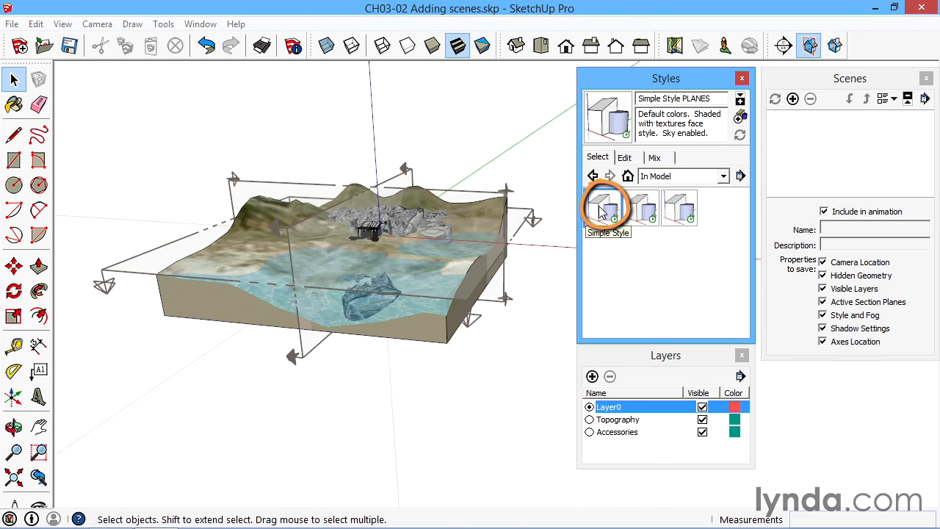
Hide the Topography and Accessories layers to isolate the cabin, and restore both by making each the current layer.
{"action": "middle_click_drag", "start_coordinate": [190, 290], "coordinate": [180, 245]}
{"action": "middle_click_drag", "start_coordinate": [455, 251], "coordinate": [214, 315]}
{"action": "middle_click_drag", "start_coordinate": [416, 253], "coordinate": [369, 351]}
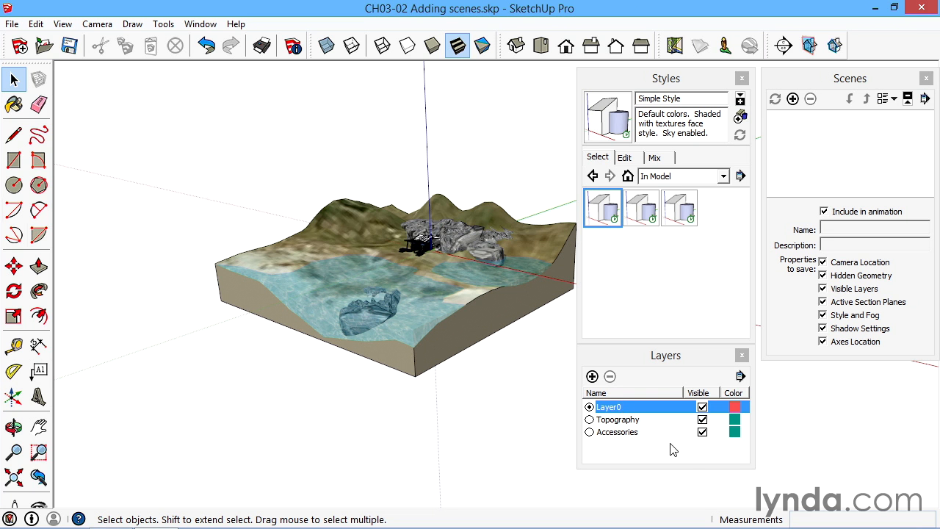
{"action": "scroll", "coordinate": [455, 270], "scroll_direction": "up", "scroll_amount": 10}
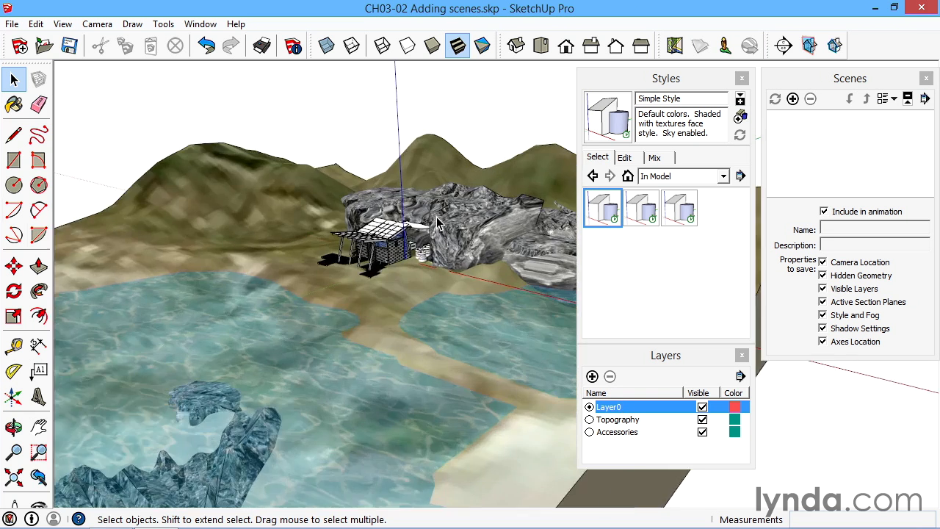
{"action": "left_click", "coordinate": [702, 432]}
{"action": "left_click", "coordinate": [702, 432]}
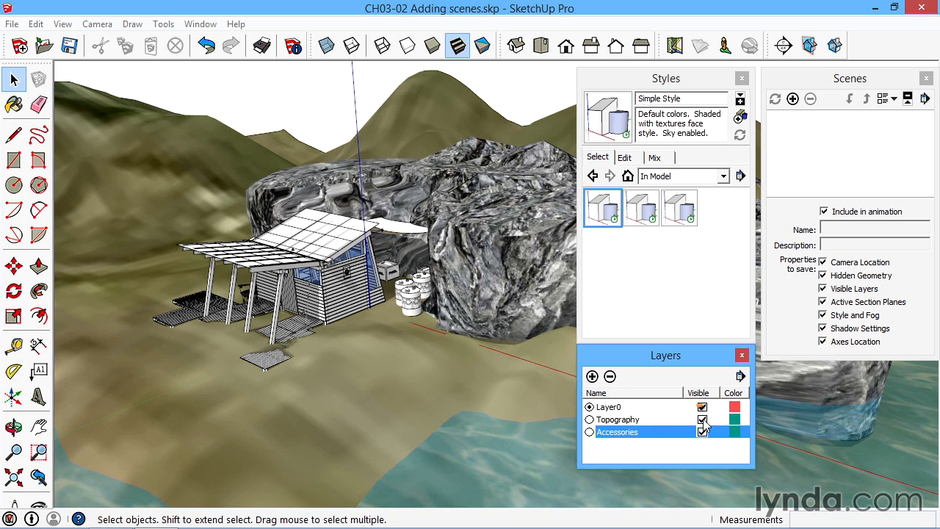
{"action": "left_click", "coordinate": [702, 419]}
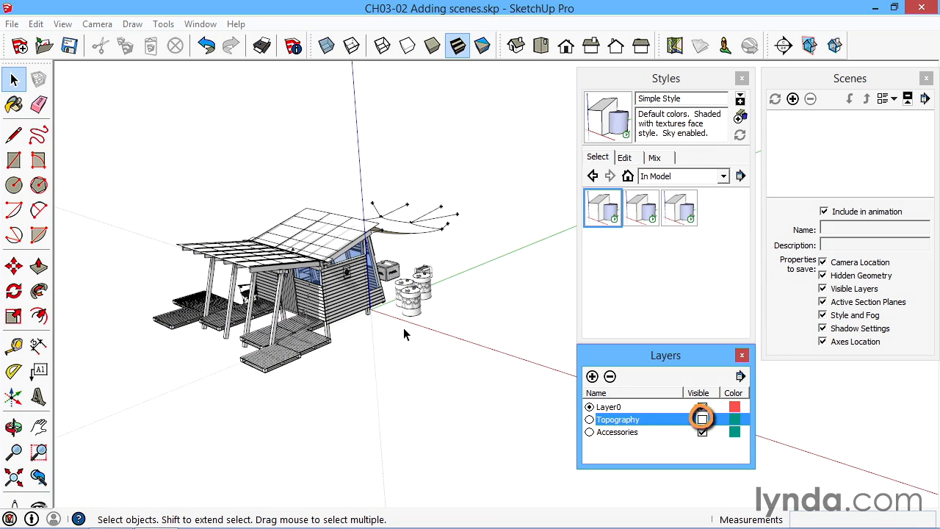
{"action": "left_click", "coordinate": [702, 433]}
{"action": "middle_click_drag", "start_coordinate": [367, 352], "coordinate": [266, 328]}
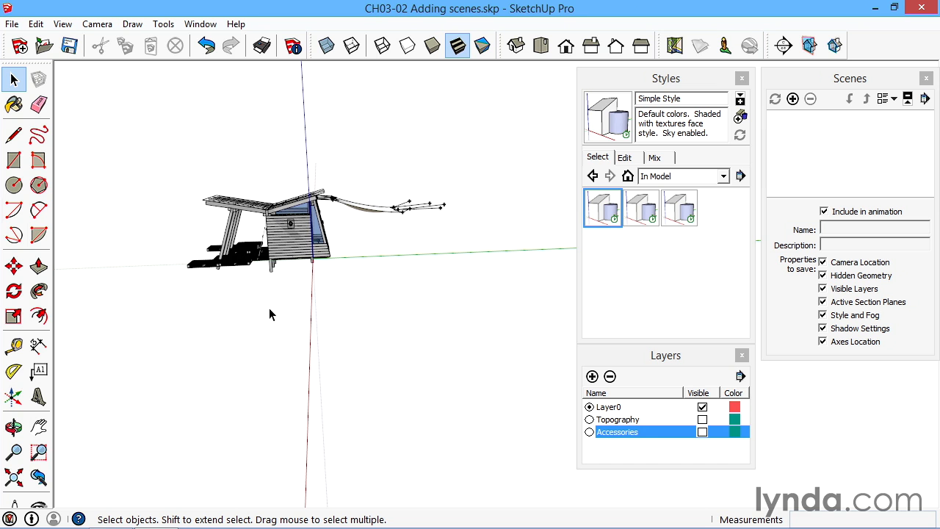
{"action": "left_click", "coordinate": [591, 433]}
{"action": "left_click", "coordinate": [590, 420]}
Add a scene showing the cabin from across the water, and test it by orbiting away and recalling it.
{"action": "middle_click_drag", "start_coordinate": [241, 354], "coordinate": [508, 357]}
{"action": "scroll", "coordinate": [292, 348], "scroll_direction": "down", "scroll_amount": 3}
{"action": "middle_click_drag", "start_coordinate": [292, 348], "coordinate": [171, 262]}
{"action": "middle_click_drag", "start_coordinate": [198, 295], "coordinate": [81, 319]}
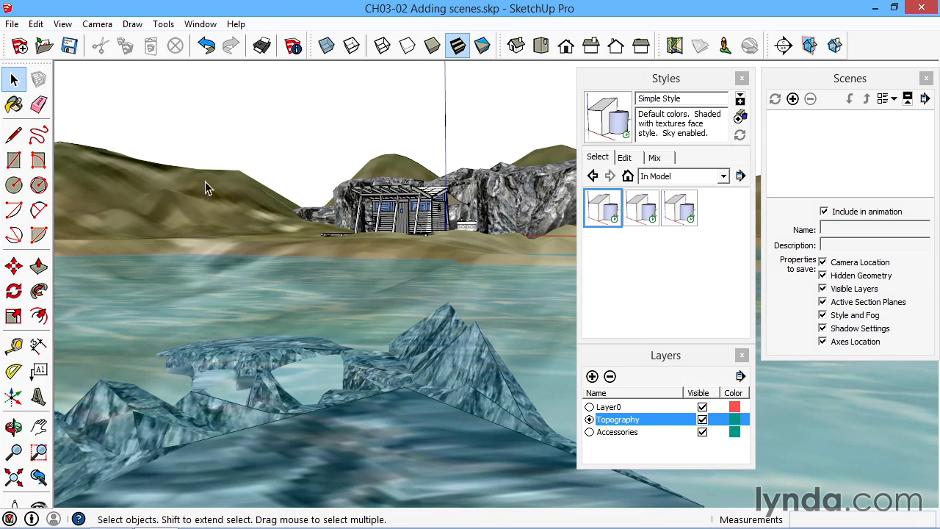
{"action": "left_click", "coordinate": [792, 98]}
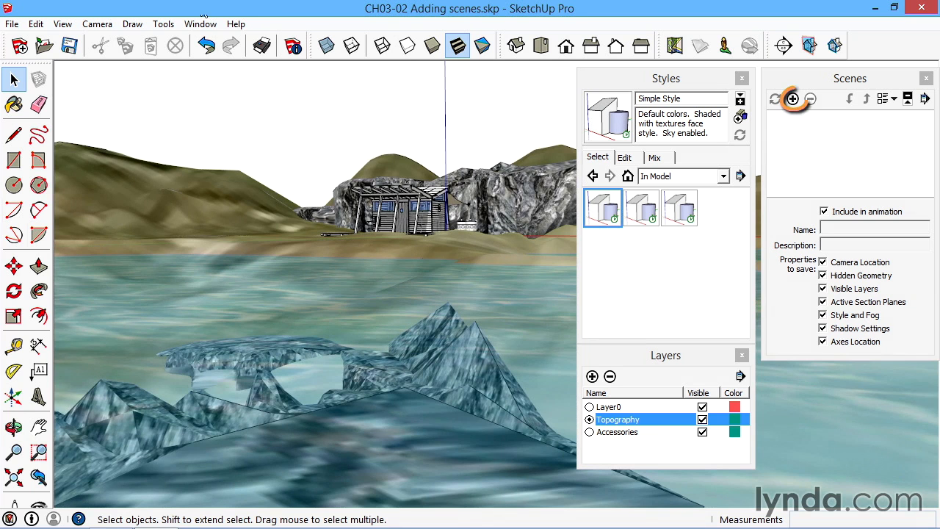
{"action": "left_click", "coordinate": [62, 23]}
{"action": "mouse_move", "coordinate": [74, 255]}
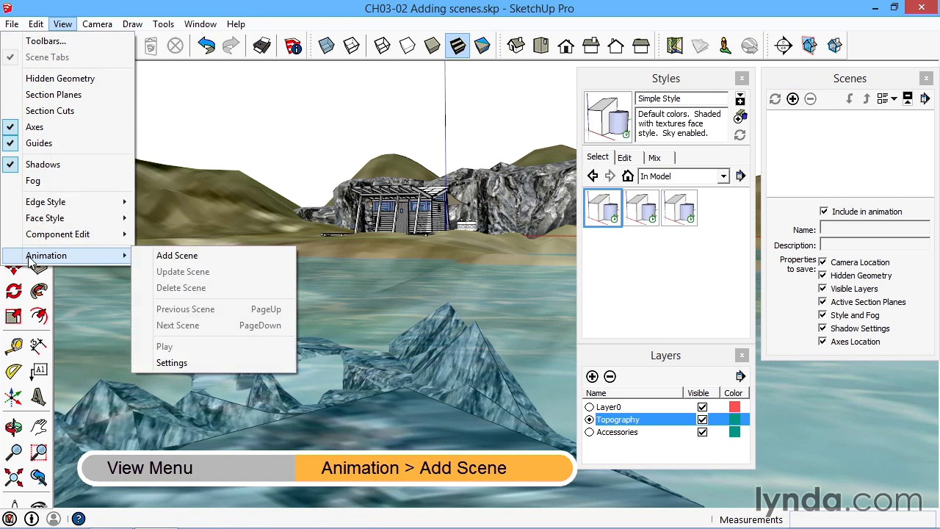
{"action": "left_click", "coordinate": [166, 255]}
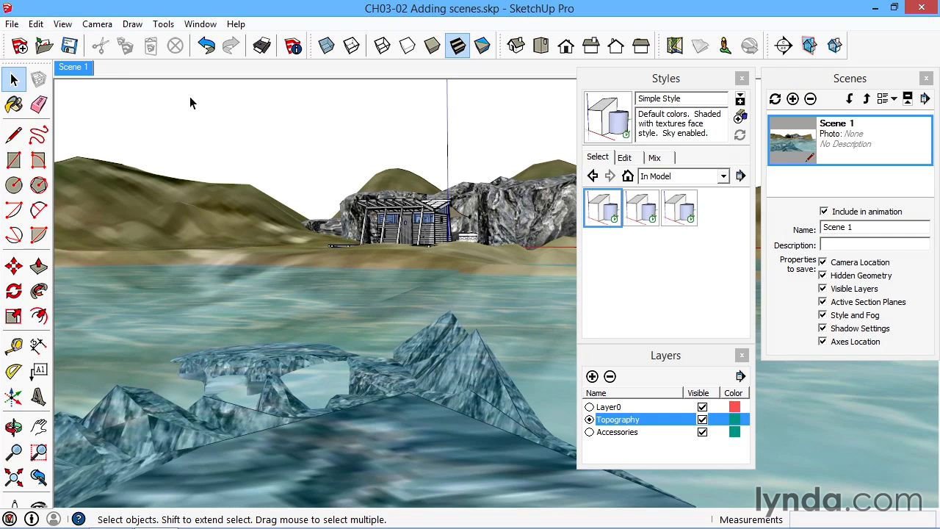
{"action": "middle_click_drag", "start_coordinate": [514, 290], "coordinate": [262, 373]}
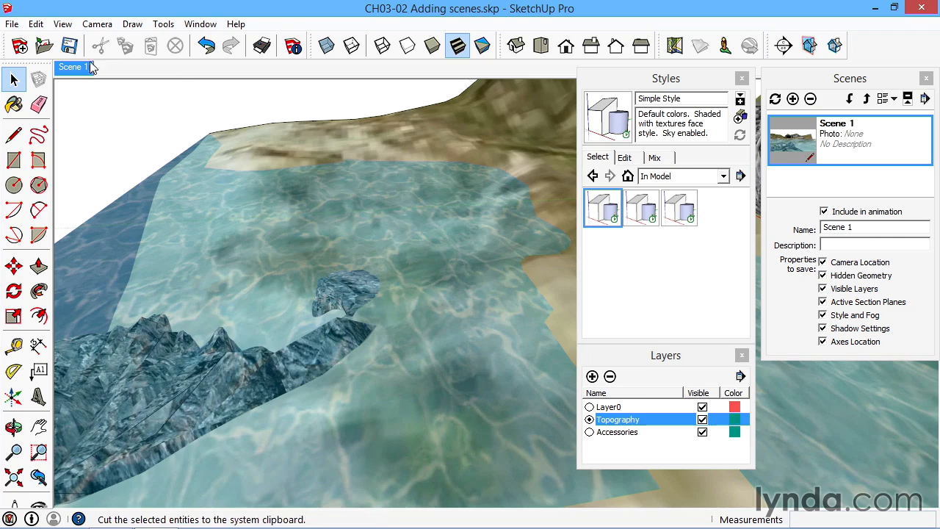
{"action": "left_click", "coordinate": [85, 68]}
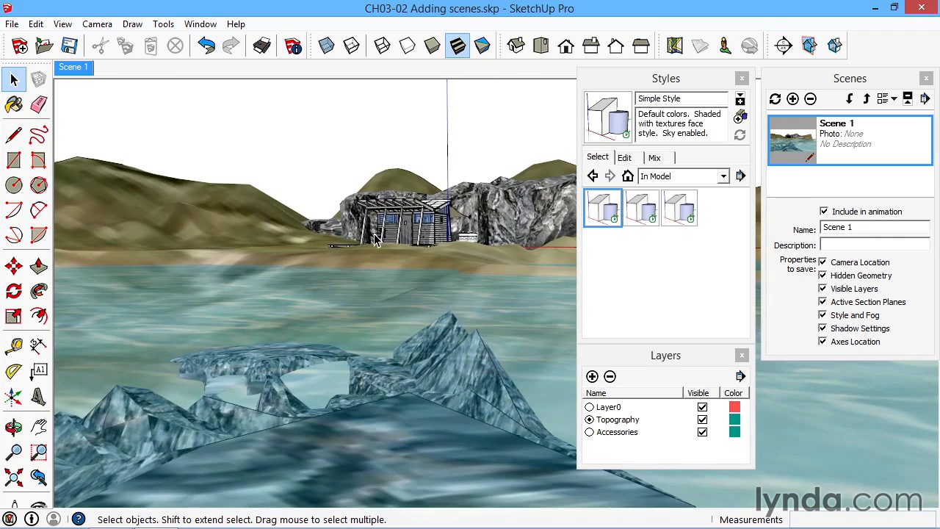
Turn off scene transitions in the model's animation settings.
{"action": "left_click", "coordinate": [65, 24]}
{"action": "mouse_move", "coordinate": [44, 255]}
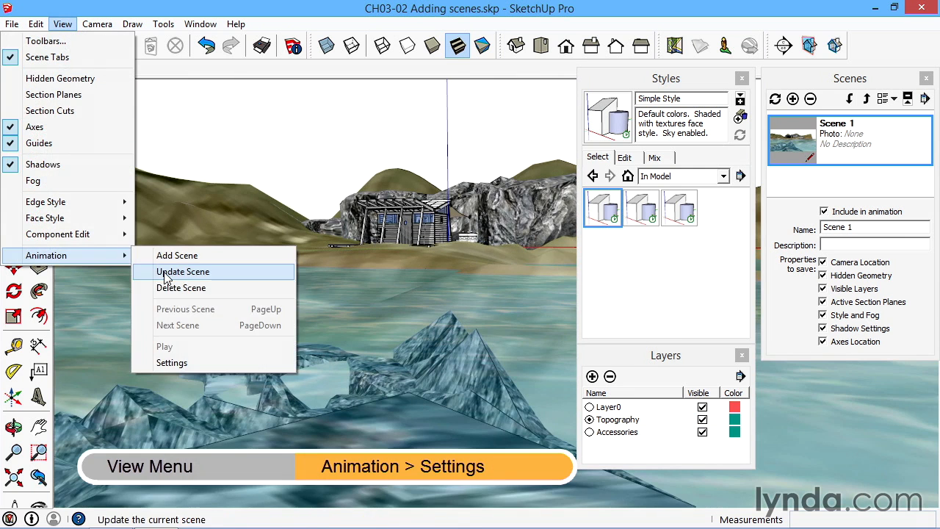
{"action": "left_click", "coordinate": [172, 362]}
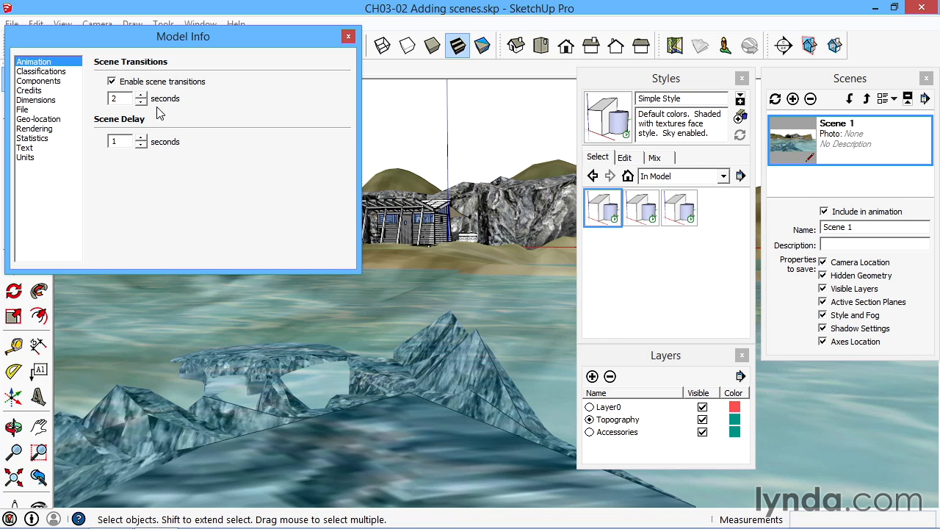
{"action": "left_click", "coordinate": [113, 83]}
{"action": "left_click", "coordinate": [348, 37]}
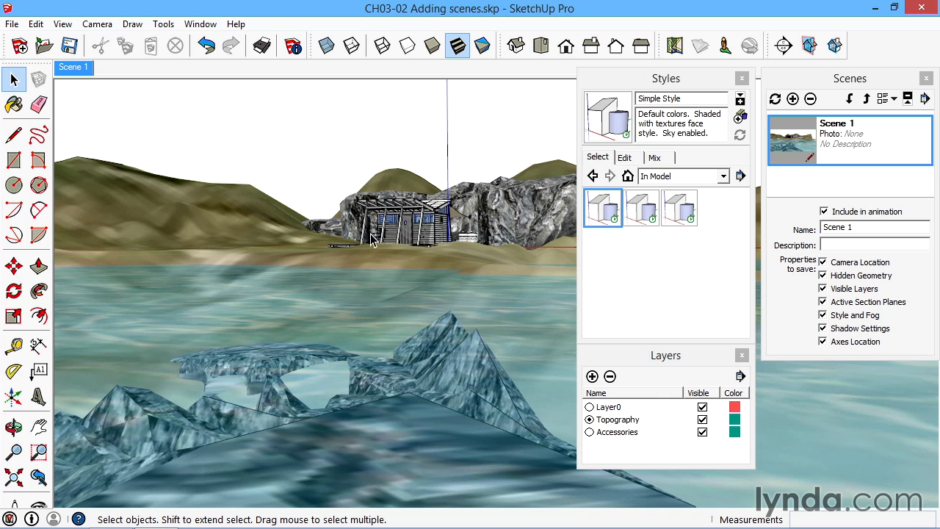
Add a second scene and leave only Layer0 visible as the current layer, hiding Topography and Accessories.
{"action": "right_click", "coordinate": [77, 70]}
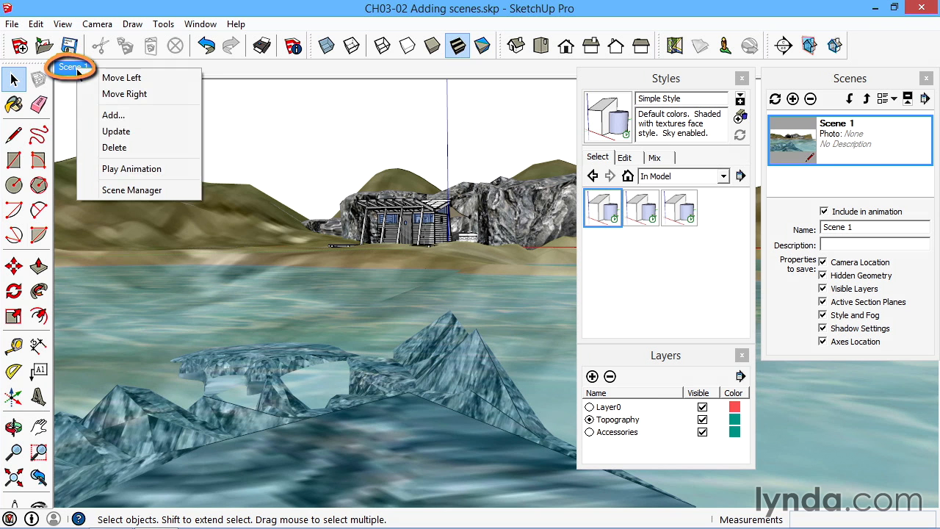
{"action": "left_click", "coordinate": [112, 116]}
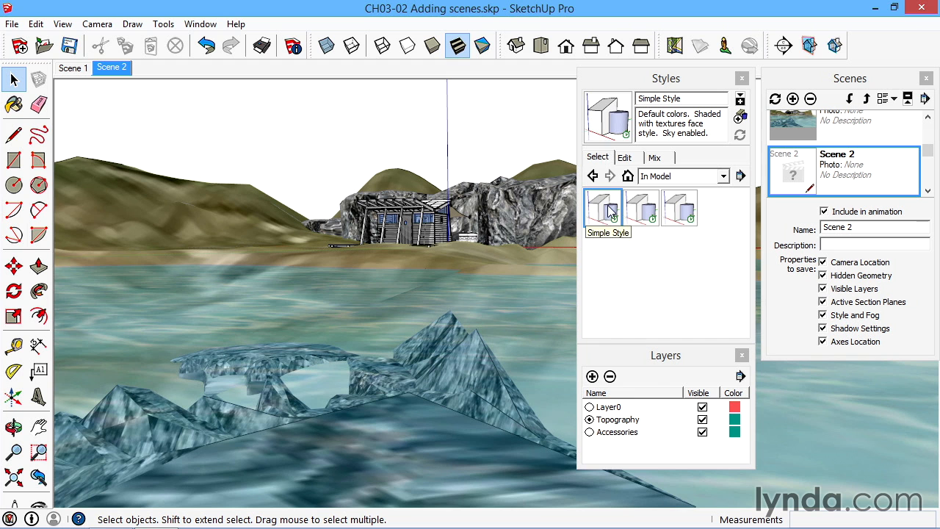
{"action": "left_click", "coordinate": [590, 407]}
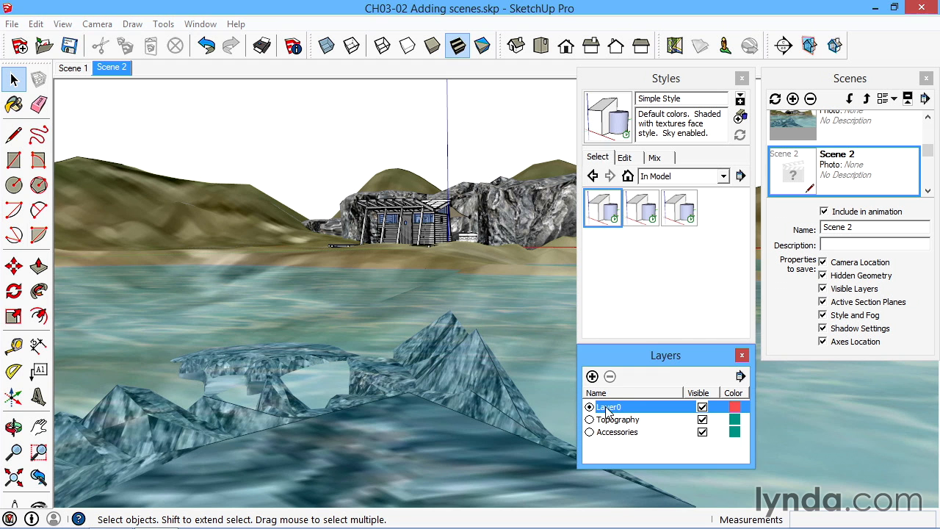
{"action": "left_click", "coordinate": [702, 432]}
{"action": "left_click", "coordinate": [702, 419]}
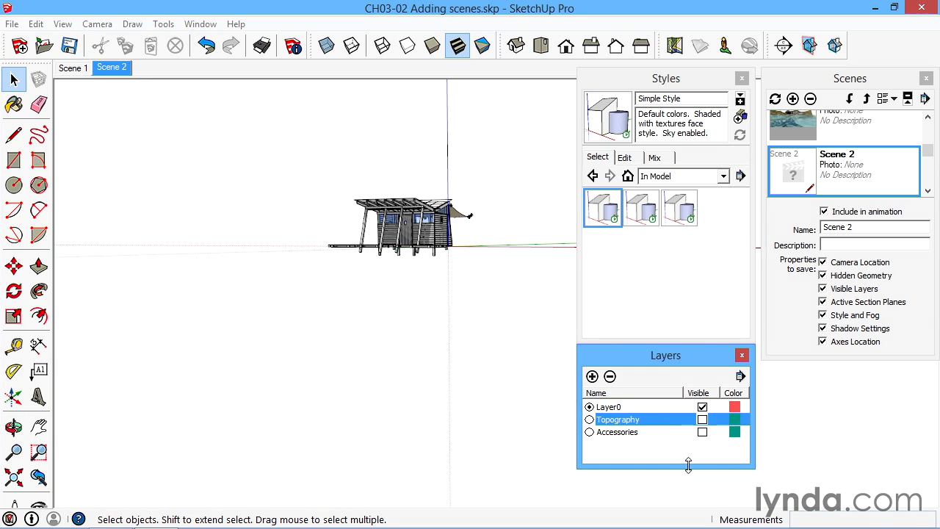
Set the camera to the front view in parallel projection and frame the cabin's front elevation.
{"action": "middle_click_drag", "start_coordinate": [512, 323], "coordinate": [405, 321]}
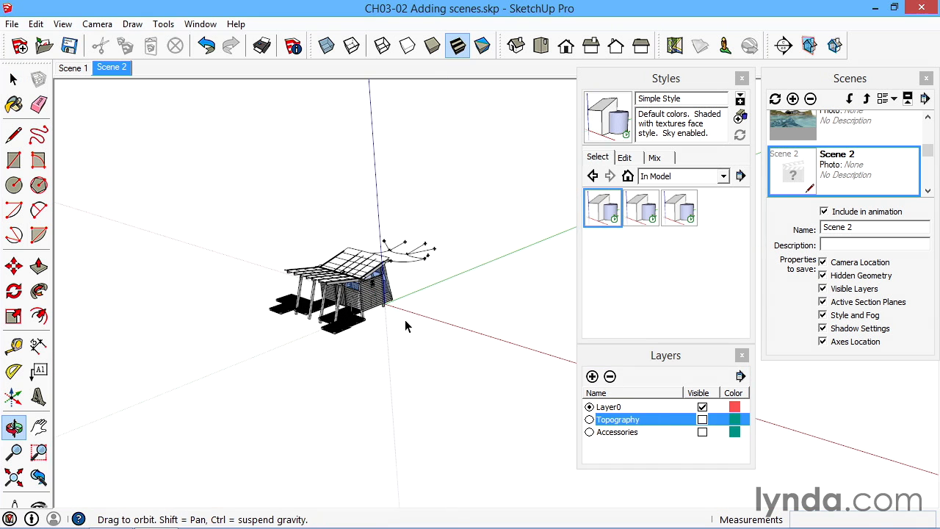
{"action": "left_click", "coordinate": [565, 47]}
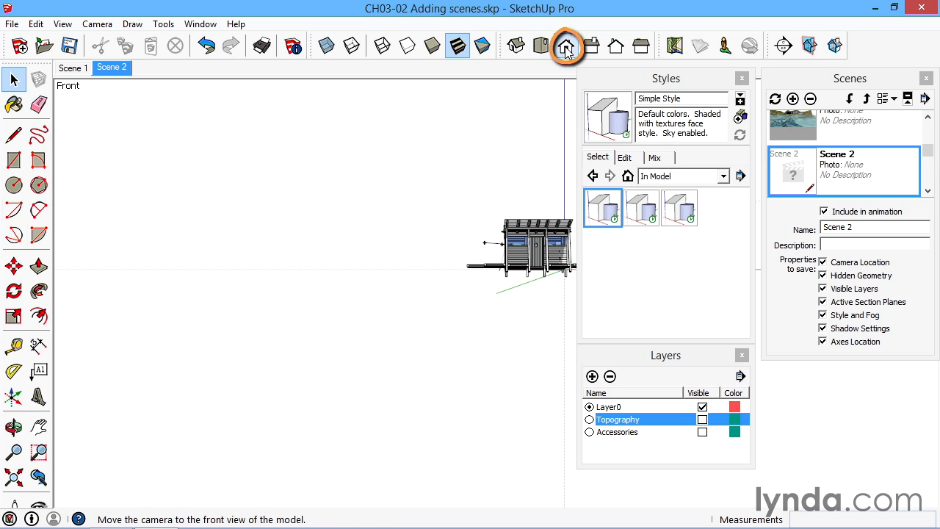
{"action": "left_click", "coordinate": [96, 26]}
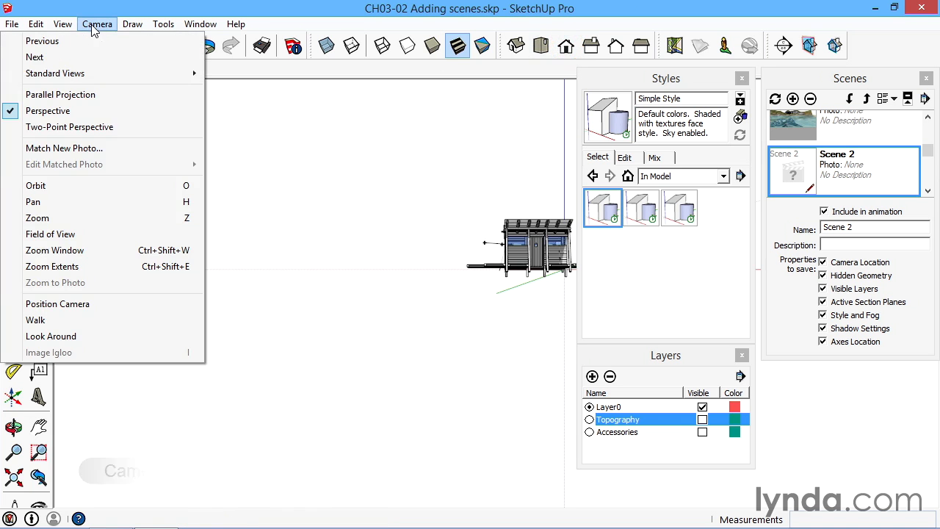
{"action": "left_click", "coordinate": [61, 98]}
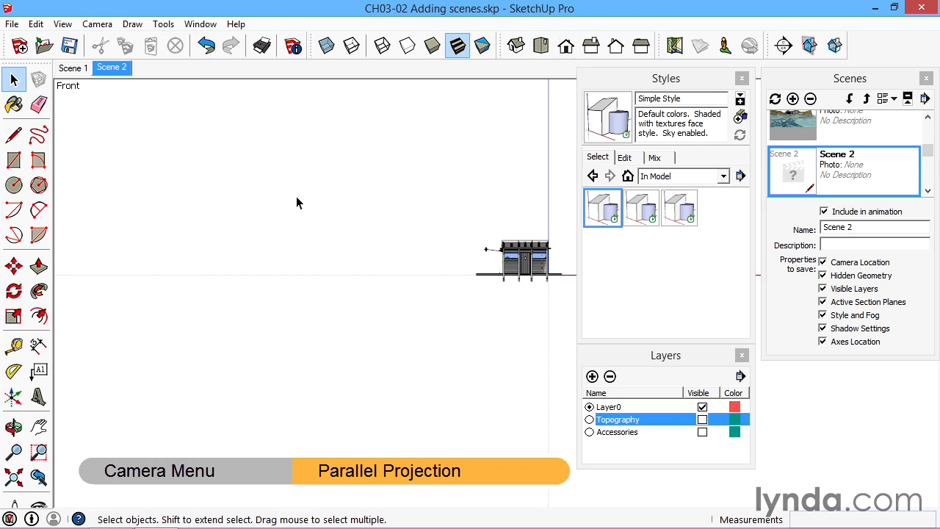
{"action": "scroll", "coordinate": [527, 246], "scroll_direction": "up", "scroll_amount": 8}
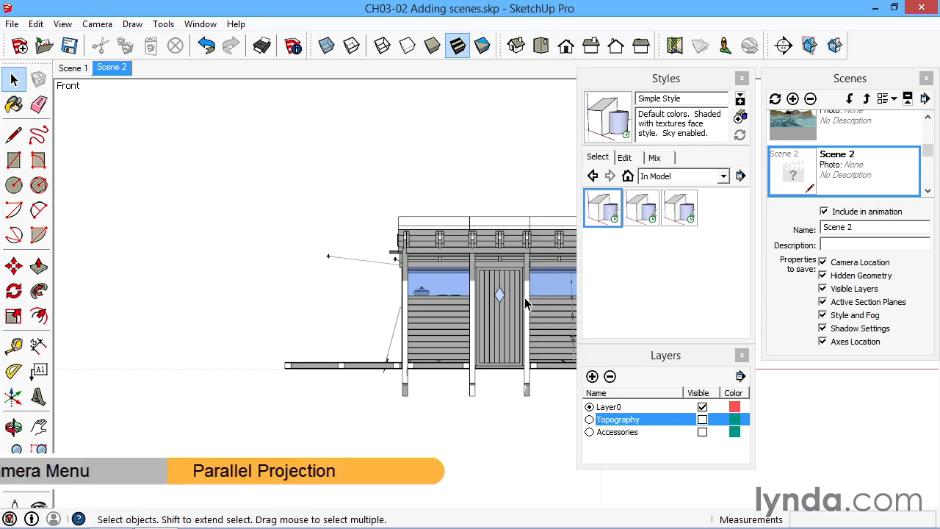
{"action": "middle_click_drag", "start_coordinate": [497, 294], "coordinate": [367, 255], "text": "shift"}
{"action": "left_click", "coordinate": [565, 46]}
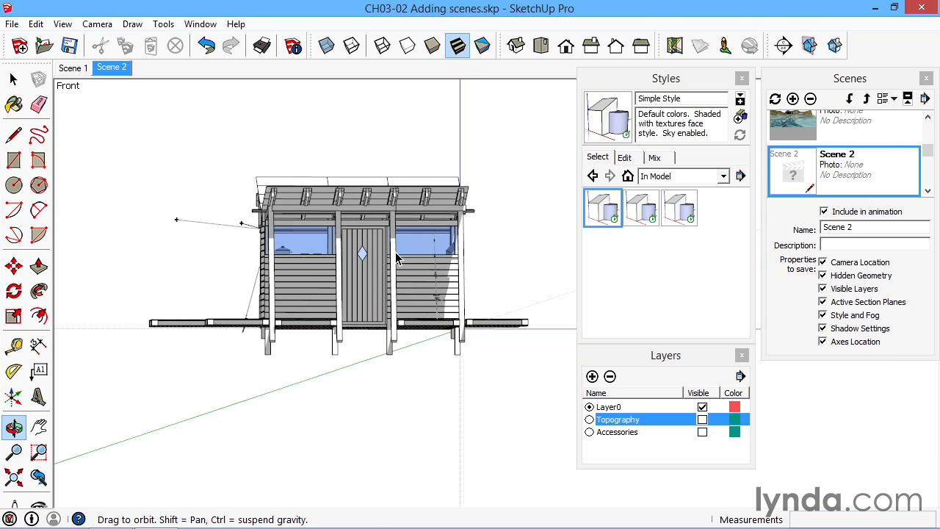
{"action": "left_click", "coordinate": [566, 47]}
{"action": "middle_click_drag", "start_coordinate": [452, 241], "coordinate": [241, 331], "text": "shift"}
{"action": "scroll", "coordinate": [344, 314], "scroll_direction": "up", "scroll_amount": 3}
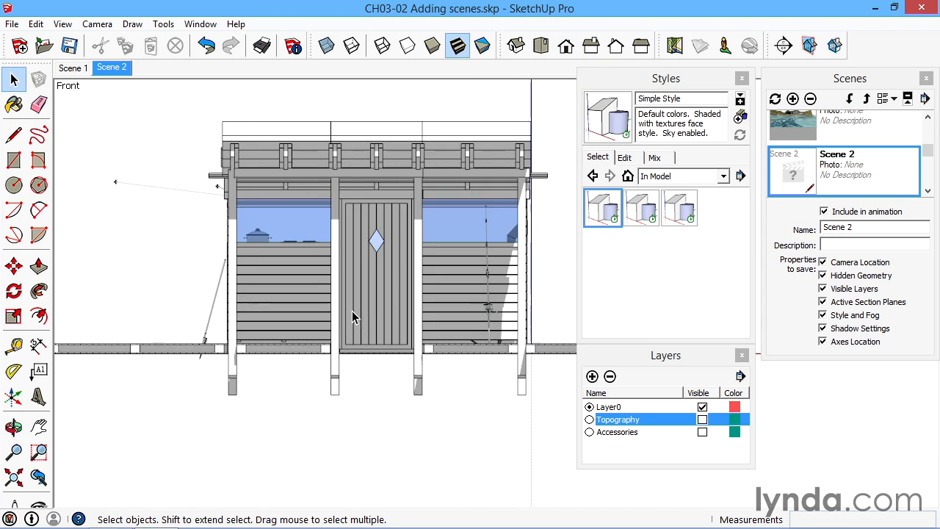
{"action": "middle_click_drag", "start_coordinate": [365, 310], "coordinate": [397, 309], "text": "shift"}
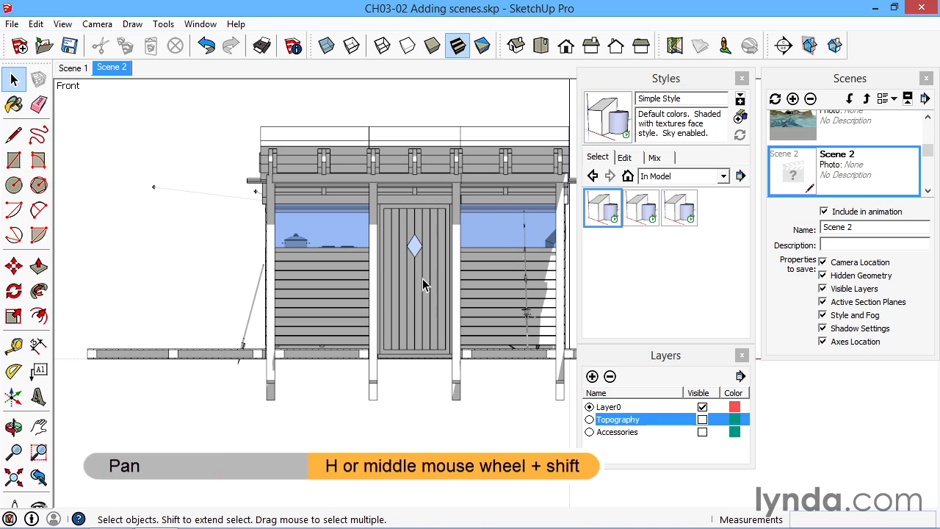
Update Scene 2 with the current view and layer settings, and show the scenes as a plain list.
{"action": "right_click", "coordinate": [107, 74]}
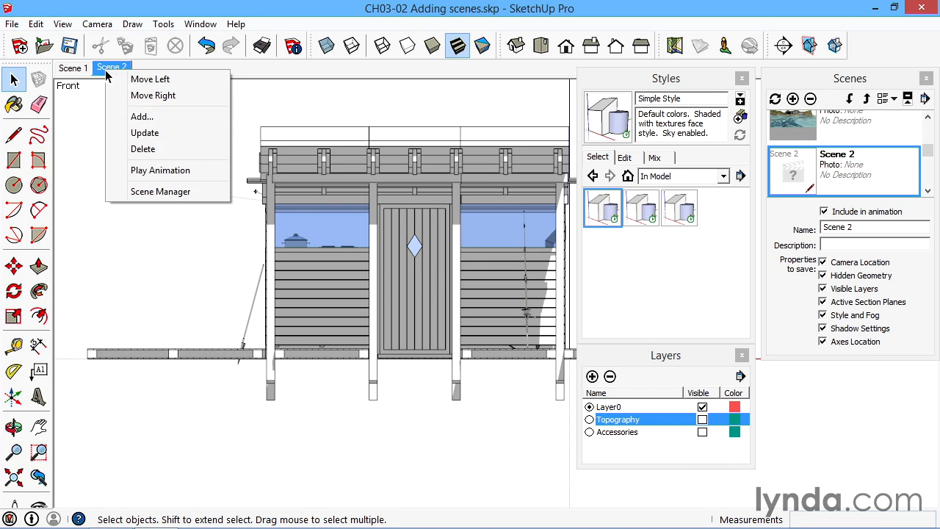
{"action": "left_click", "coordinate": [145, 133]}
{"action": "left_click", "coordinate": [893, 100]}
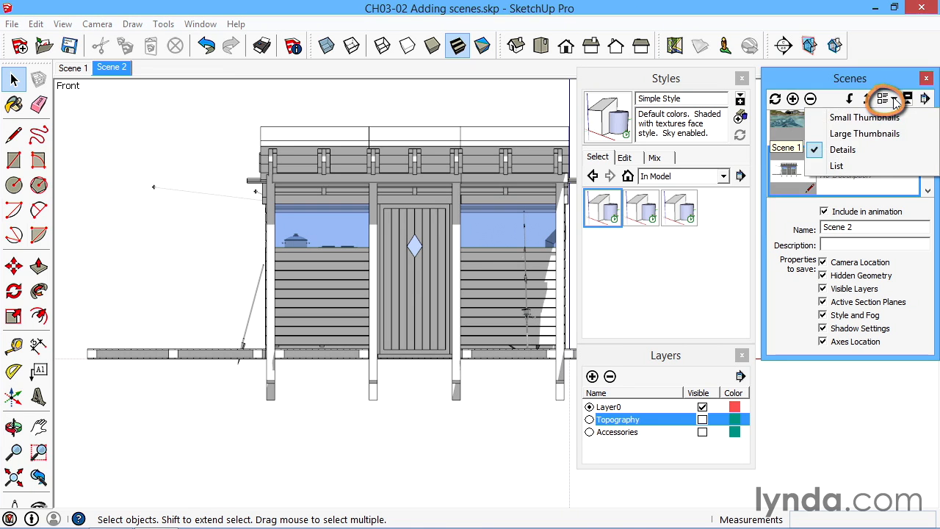
{"action": "left_click", "coordinate": [836, 165]}
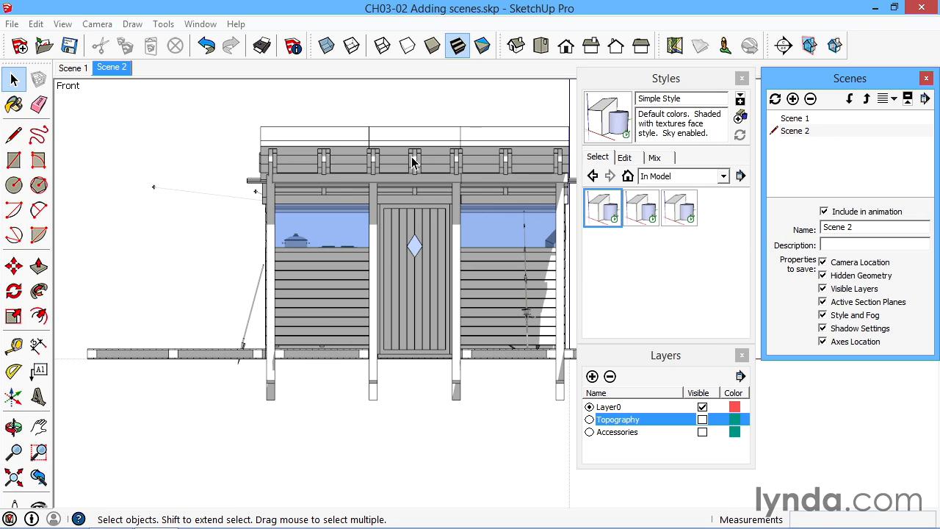
Add a third scene and name it "Side elevation".
{"action": "left_click", "coordinate": [793, 100]}
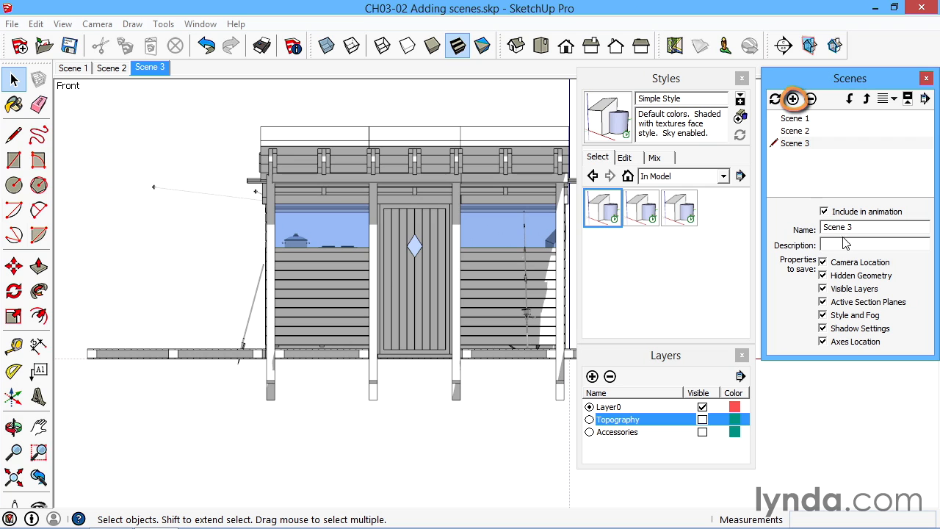
{"action": "left_click_drag", "start_coordinate": [857, 227], "coordinate": [789, 230]}
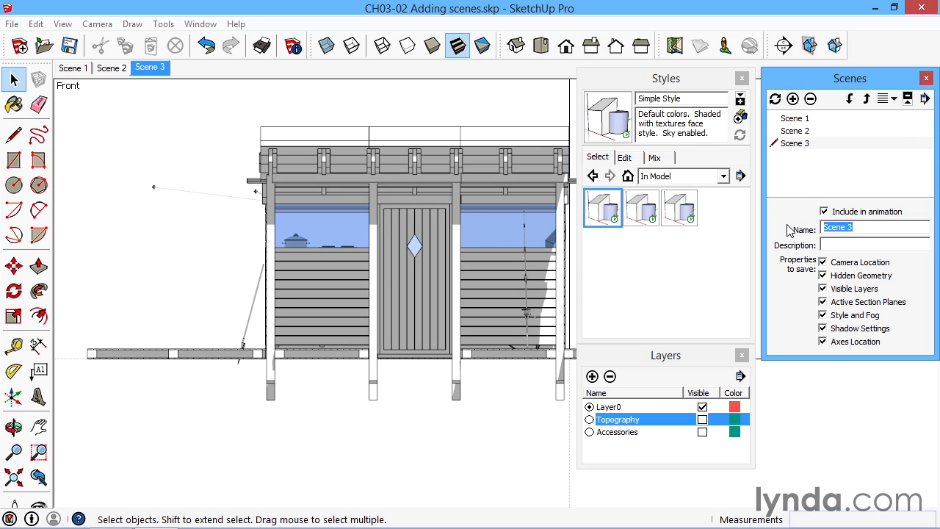
{"action": "type", "text": "Side elevation"}
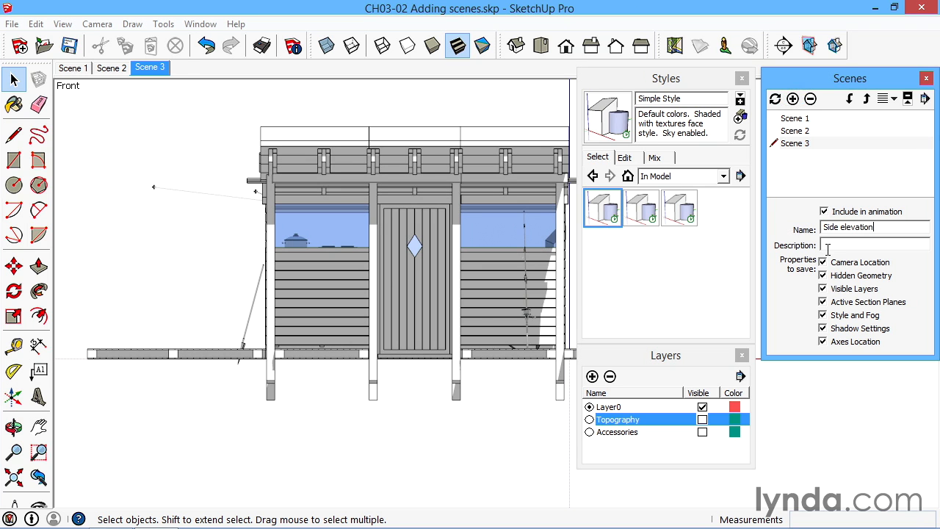
{"action": "key", "text": "Return"}
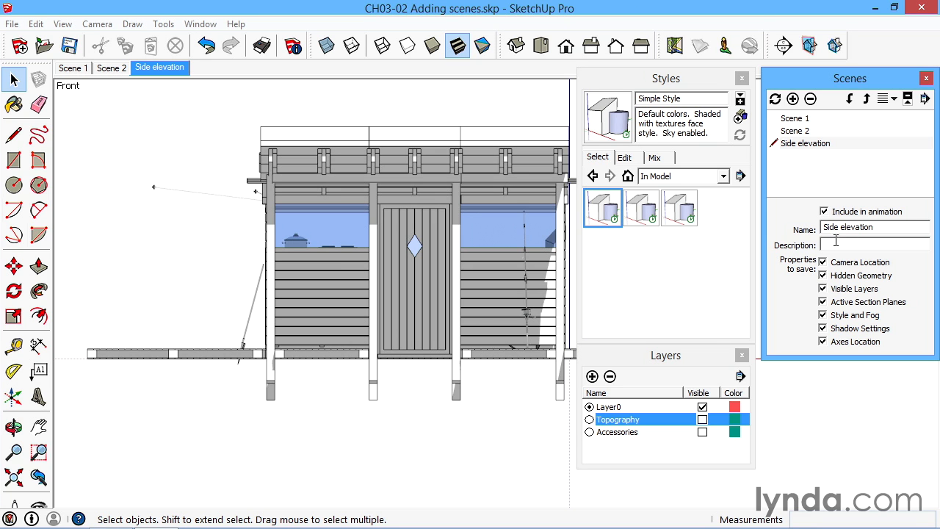
Set the camera to the right view of the cabin and collapse the Styles and Layers windows.
{"action": "left_click", "coordinate": [595, 48]}
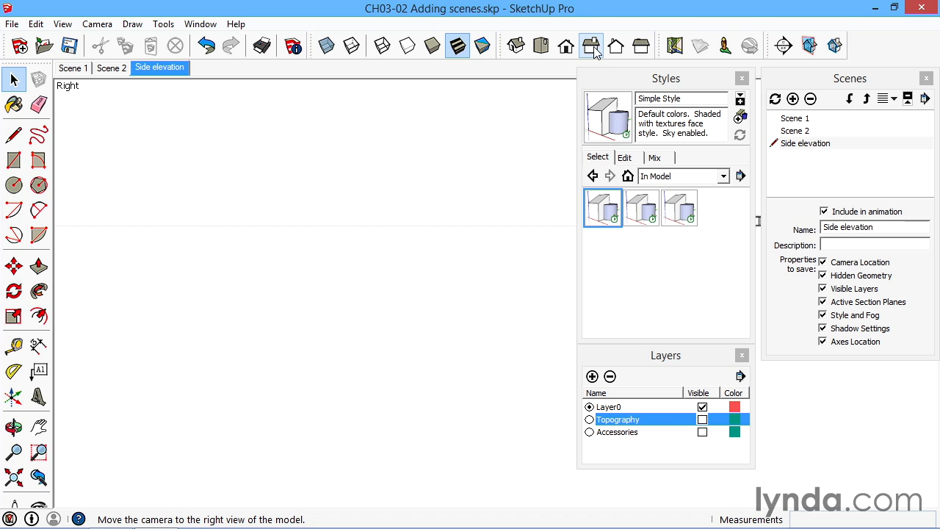
{"action": "key", "text": "o"}
{"action": "left_click_drag", "start_coordinate": [360, 262], "coordinate": [556, 203]}
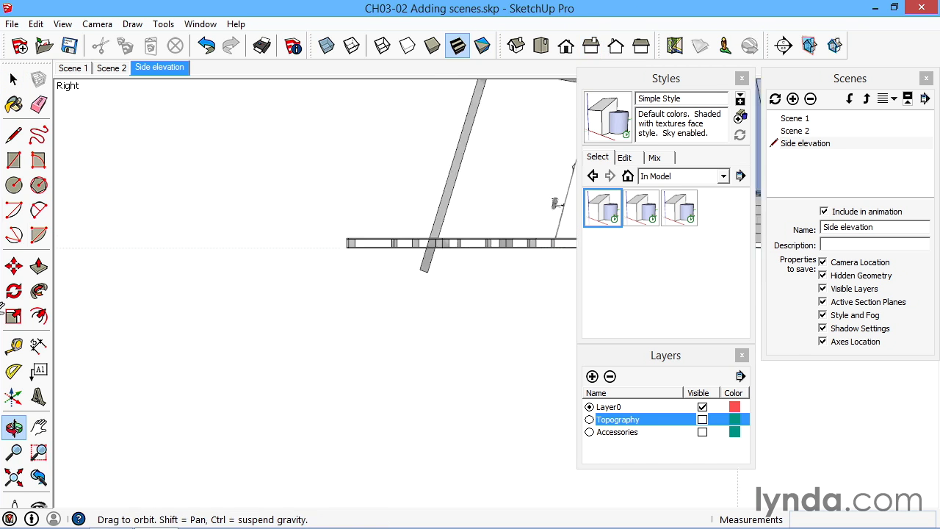
{"action": "middle_click_drag", "start_coordinate": [1, 309], "coordinate": [0, 309], "text": "shift"}
{"action": "scroll", "coordinate": [446, 236], "scroll_direction": "down", "scroll_amount": 1}
{"action": "middle_click_drag", "start_coordinate": [413, 277], "coordinate": [390, 293], "text": "shift"}
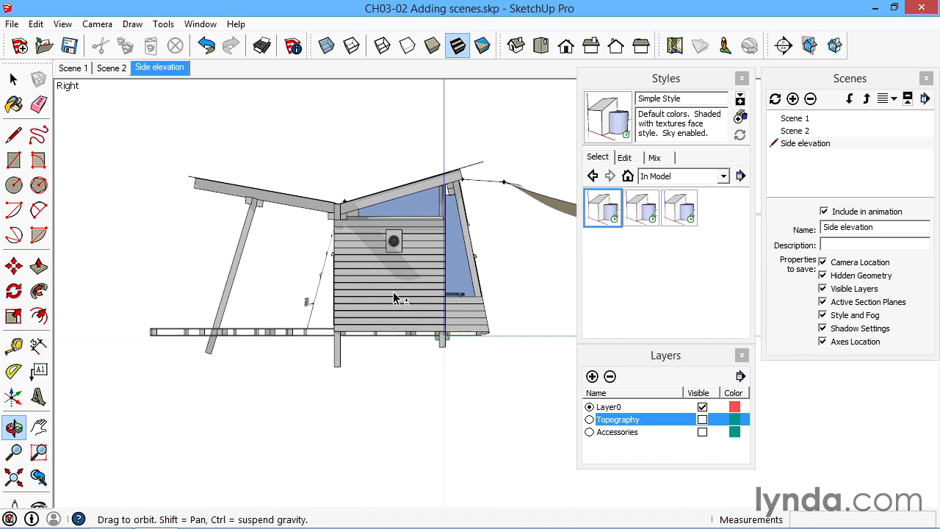
{"action": "left_click", "coordinate": [660, 86]}
{"action": "left_click", "coordinate": [646, 109]}
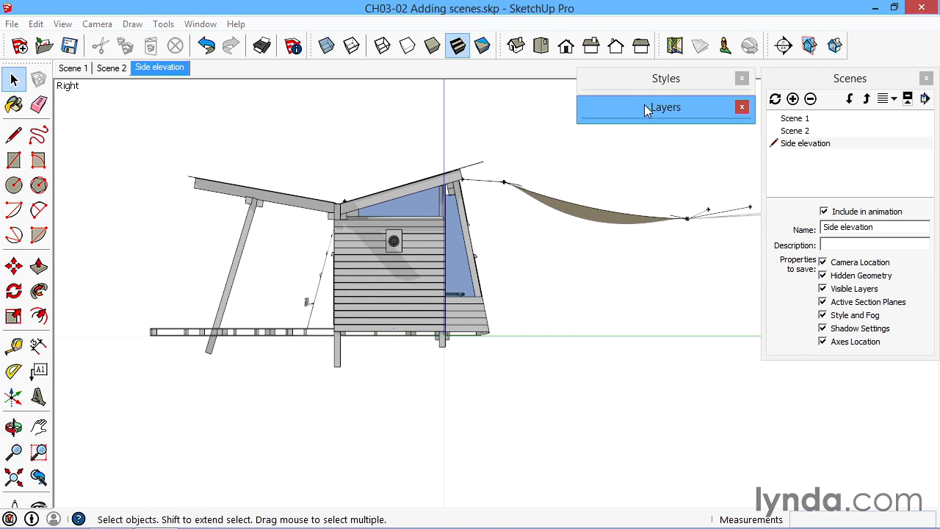
Frame the cabin's side closely and update the Side elevation scene with this view.
{"action": "middle_click_drag", "start_coordinate": [564, 245], "coordinate": [428, 251], "text": "shift"}
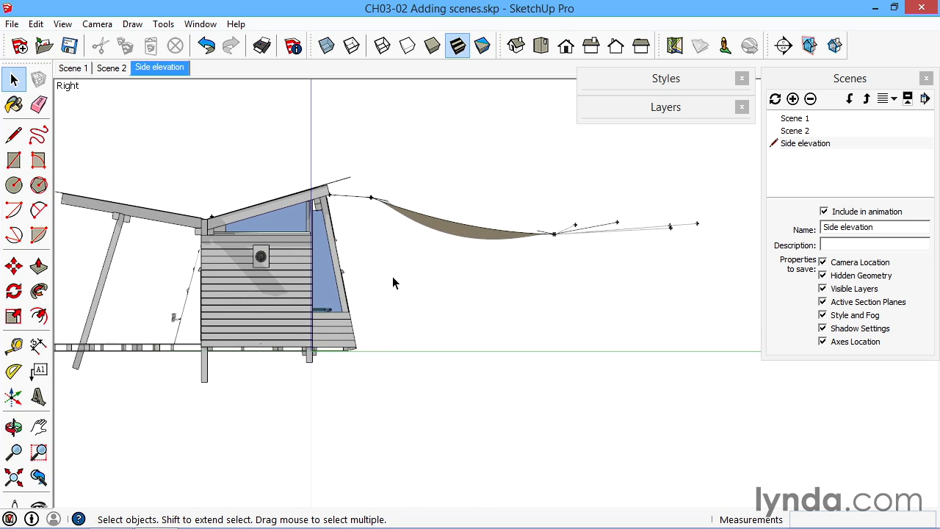
{"action": "middle_click_drag", "start_coordinate": [386, 273], "coordinate": [599, 290], "text": "shift"}
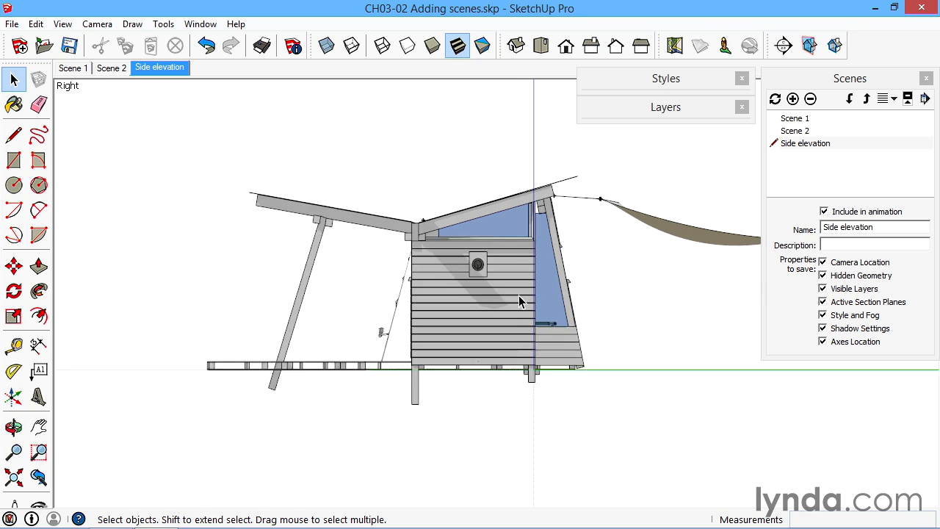
{"action": "scroll", "coordinate": [519, 301], "scroll_direction": "up", "scroll_amount": 1}
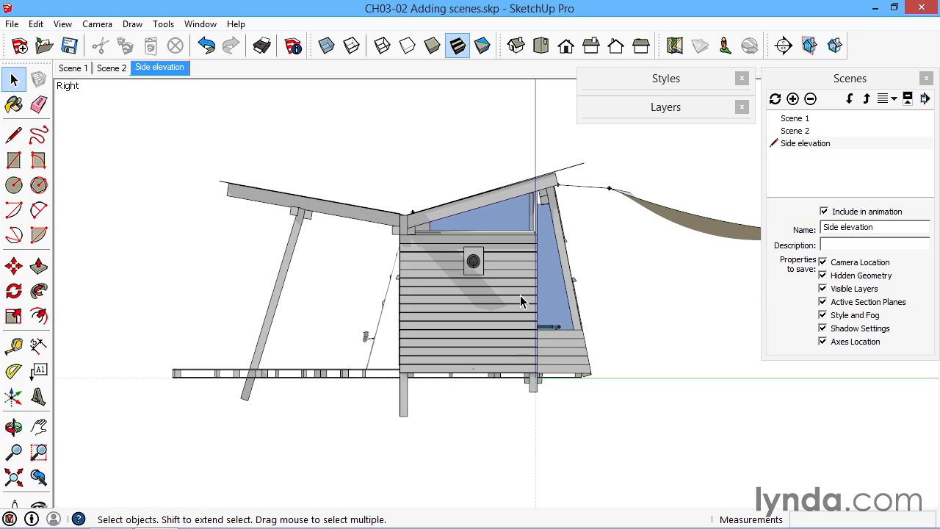
{"action": "right_click", "coordinate": [165, 68]}
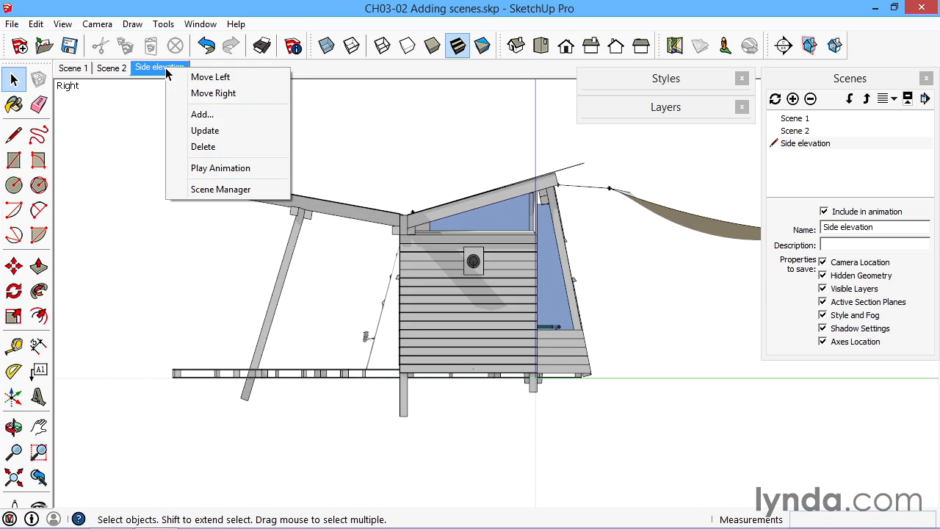
{"action": "left_click", "coordinate": [205, 130]}
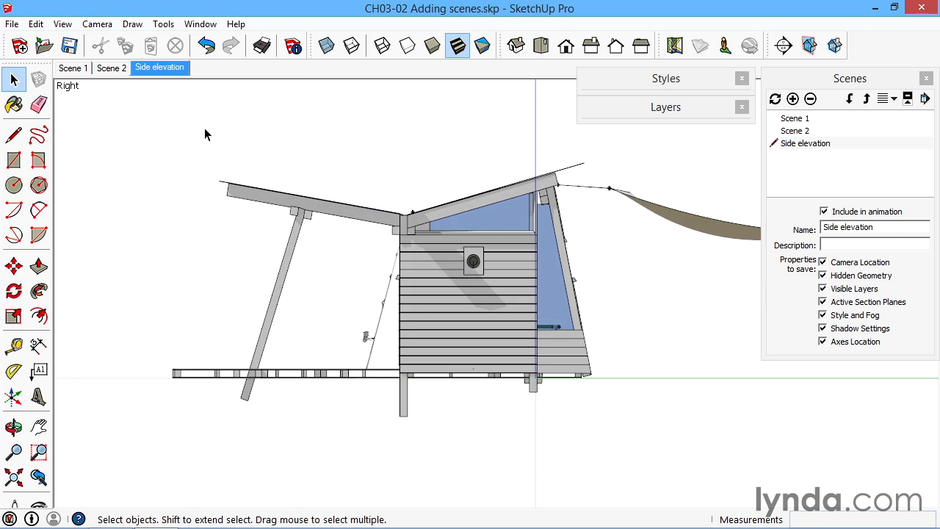
Switch between Scene 1, Scene 2 and Side elevation to compare their stored views, ending on Side elevation.
{"action": "left_click", "coordinate": [76, 69]}
{"action": "left_click", "coordinate": [118, 70]}
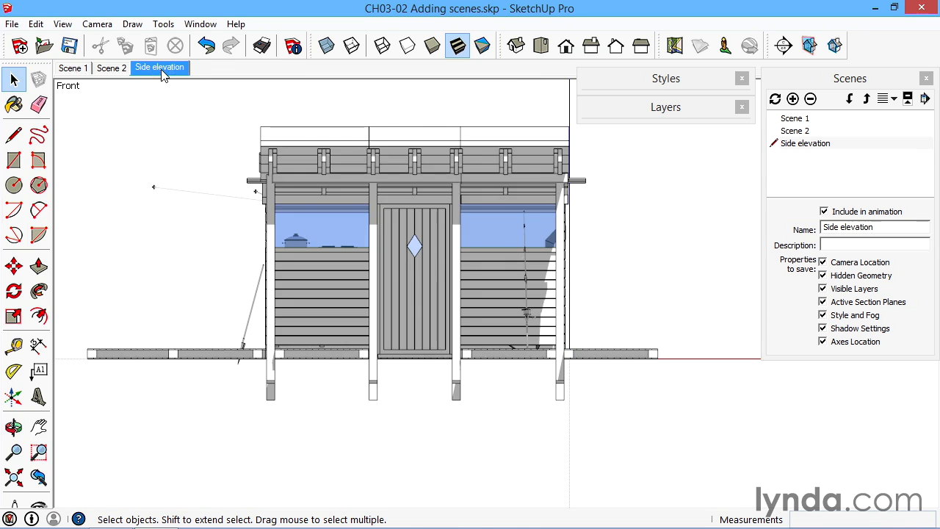
{"action": "left_click", "coordinate": [158, 69]}
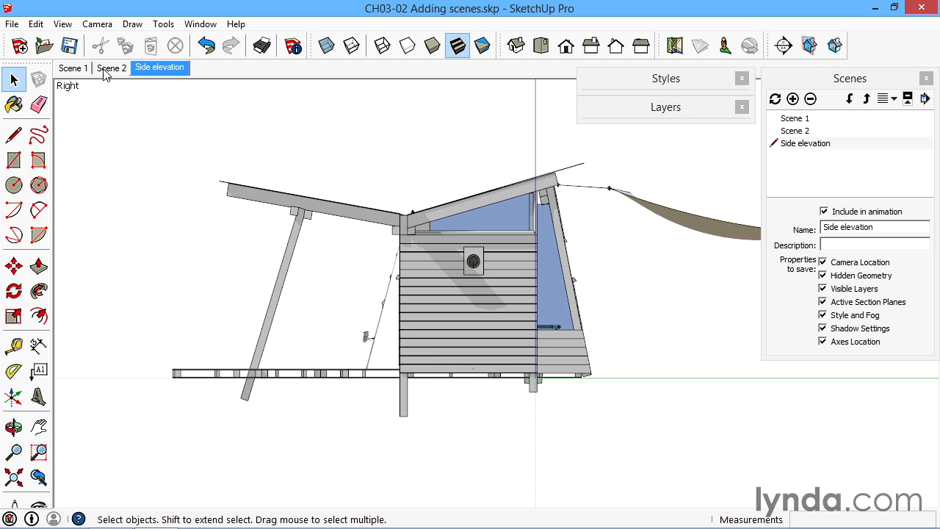
{"action": "left_click", "coordinate": [70, 71]}
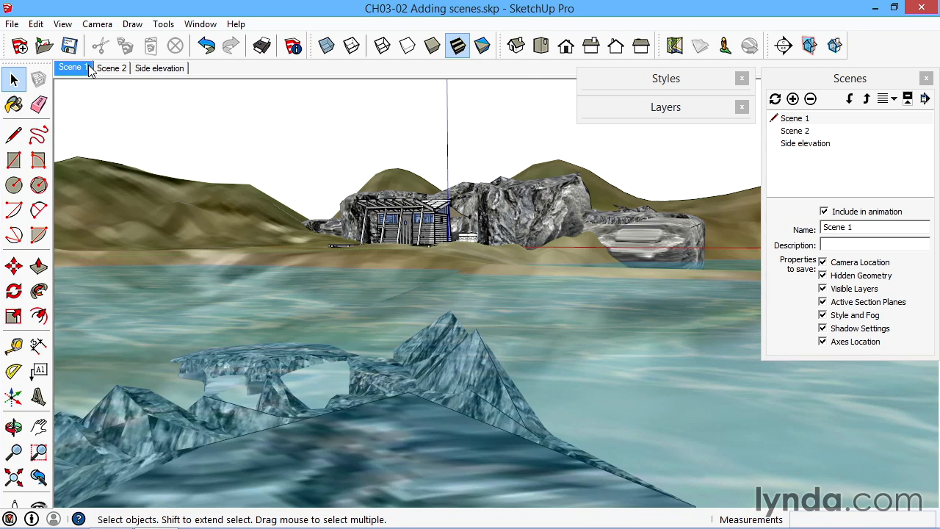
{"action": "left_click", "coordinate": [114, 68]}
{"action": "left_click", "coordinate": [157, 68]}
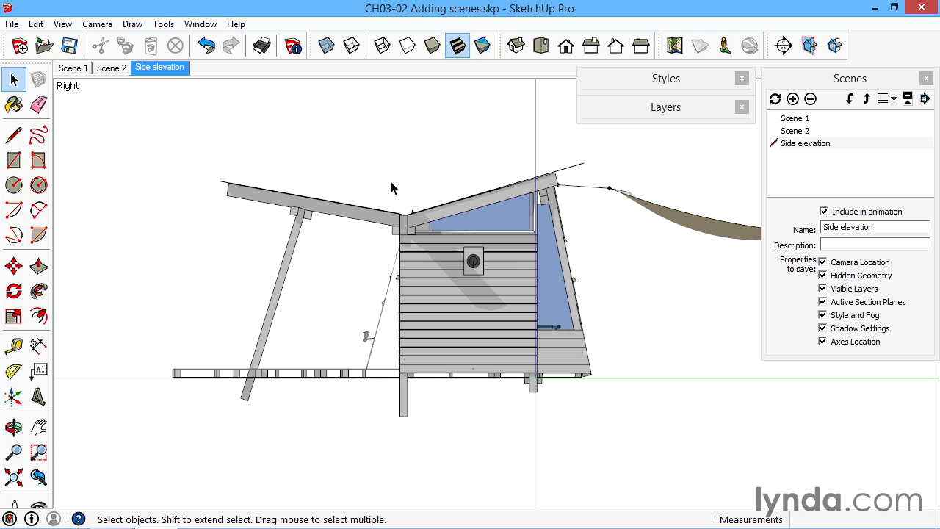
Apply the Simple Style PLANES style and activate the cut of the horizontal section plane through the cabin.
{"action": "left_click", "coordinate": [680, 81]}
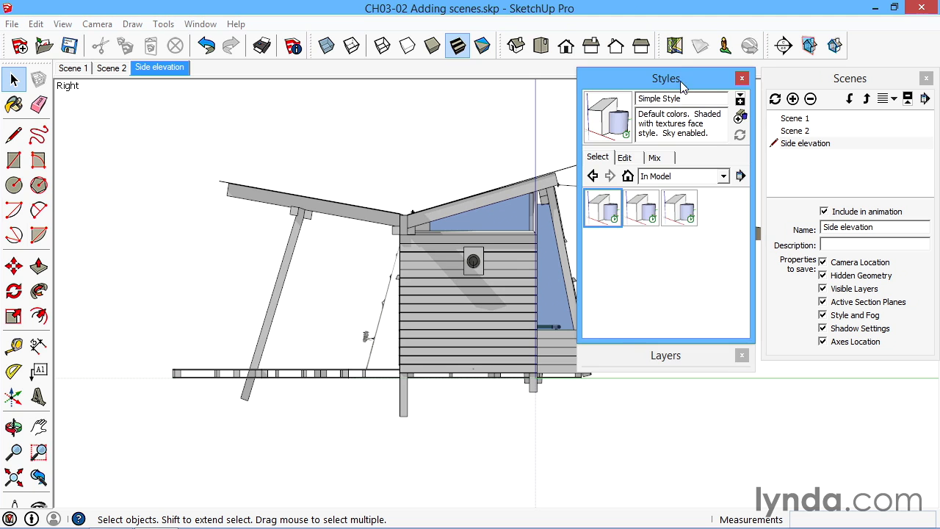
{"action": "left_click", "coordinate": [681, 211]}
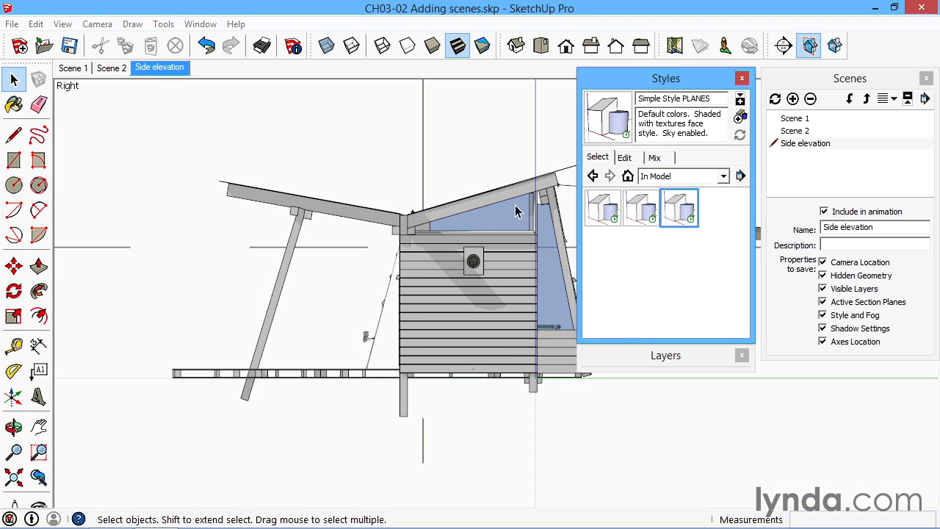
{"action": "middle_click_drag", "start_coordinate": [490, 224], "coordinate": [242, 277]}
{"action": "scroll", "coordinate": [490, 246], "scroll_direction": "down", "scroll_amount": 10}
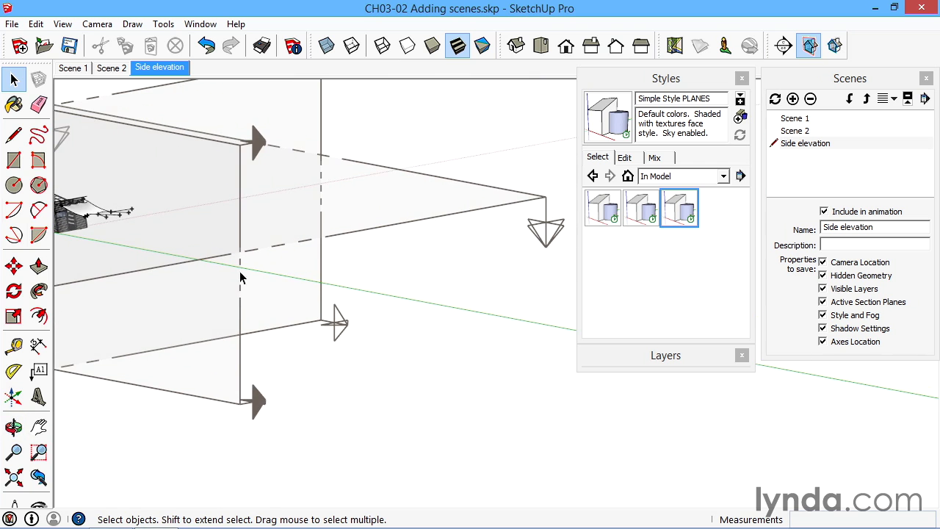
{"action": "left_click", "coordinate": [425, 218]}
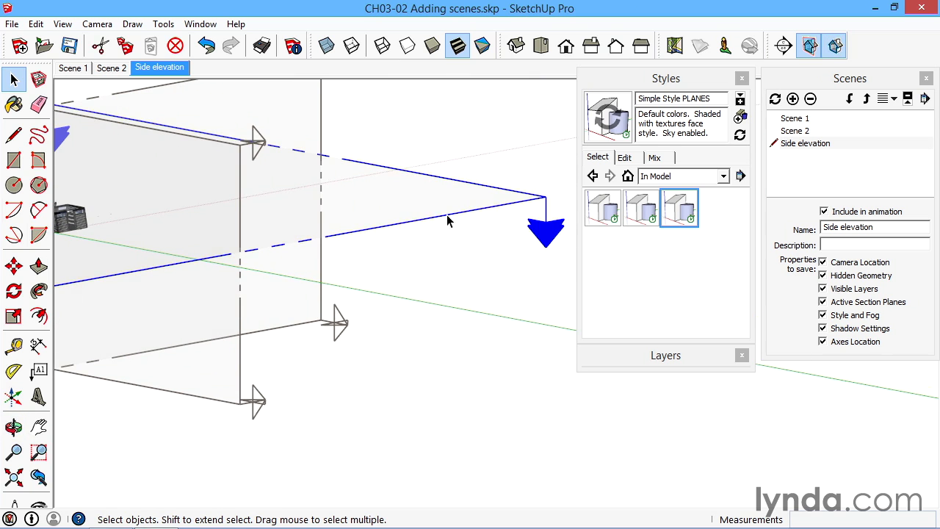
Apply the Simple Style CUT style and inspect the horizontally cut cabin from above at an angle.
{"action": "left_click", "coordinate": [646, 213]}
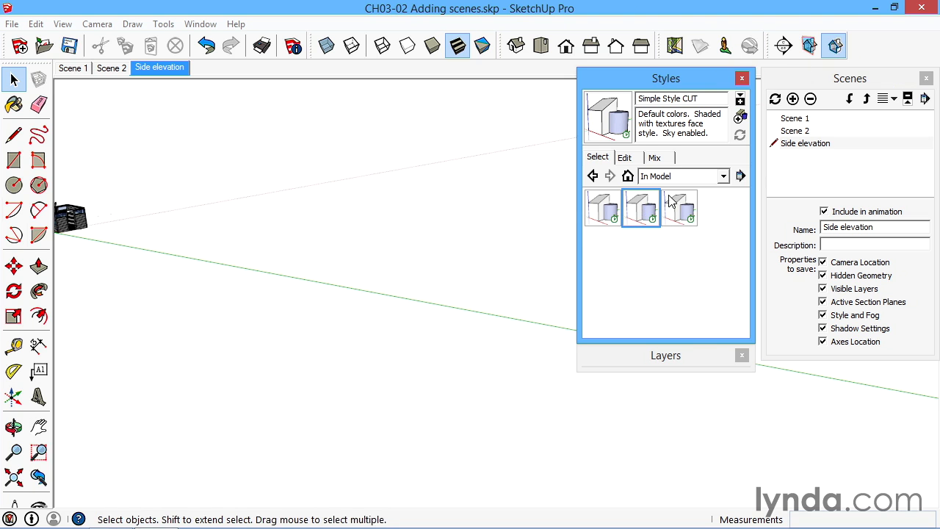
{"action": "middle_click_drag", "start_coordinate": [211, 274], "coordinate": [389, 288]}
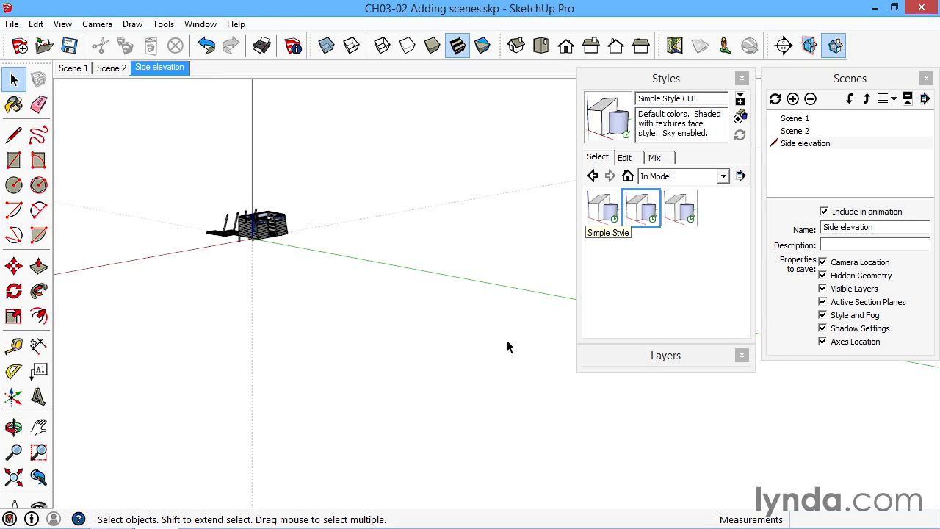
{"action": "left_click", "coordinate": [646, 357]}
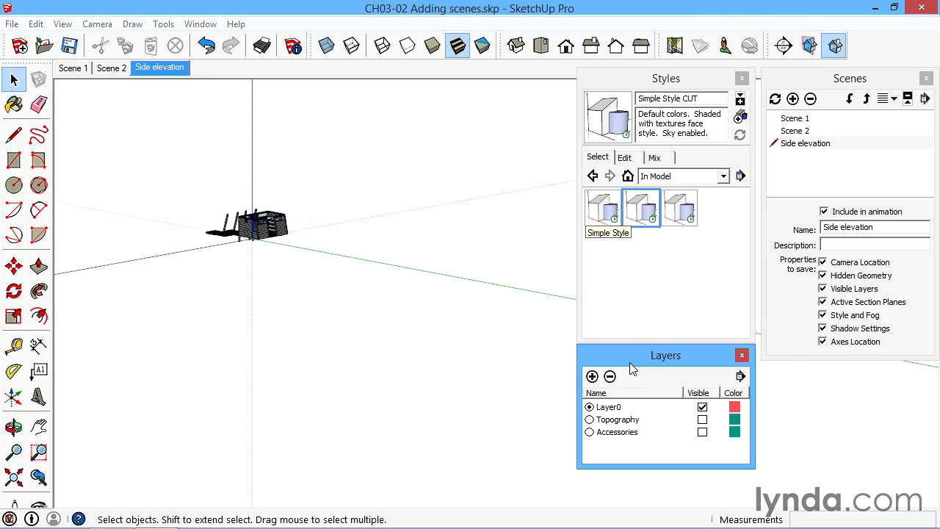
{"action": "left_click", "coordinate": [629, 362]}
{"action": "middle_click_drag", "start_coordinate": [202, 286], "coordinate": [319, 315]}
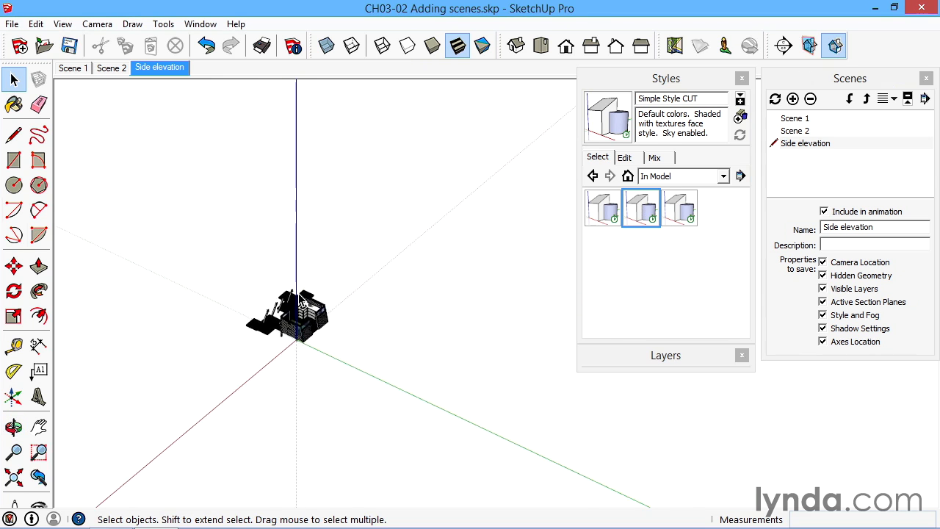
{"action": "scroll", "coordinate": [279, 353], "scroll_direction": "up", "scroll_amount": 4}
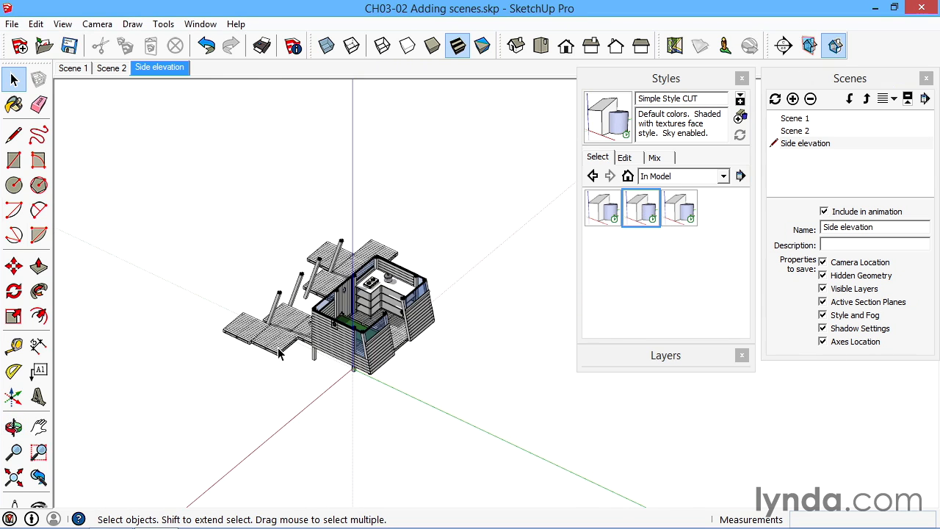
Set the camera to the top view in parallel projection and frame the cabin's cut floor plan.
{"action": "left_click", "coordinate": [544, 50]}
{"action": "middle_click_drag", "start_coordinate": [302, 350], "coordinate": [38, 171], "text": "shift"}
{"action": "scroll", "coordinate": [403, 309], "scroll_direction": "up", "scroll_amount": 4}
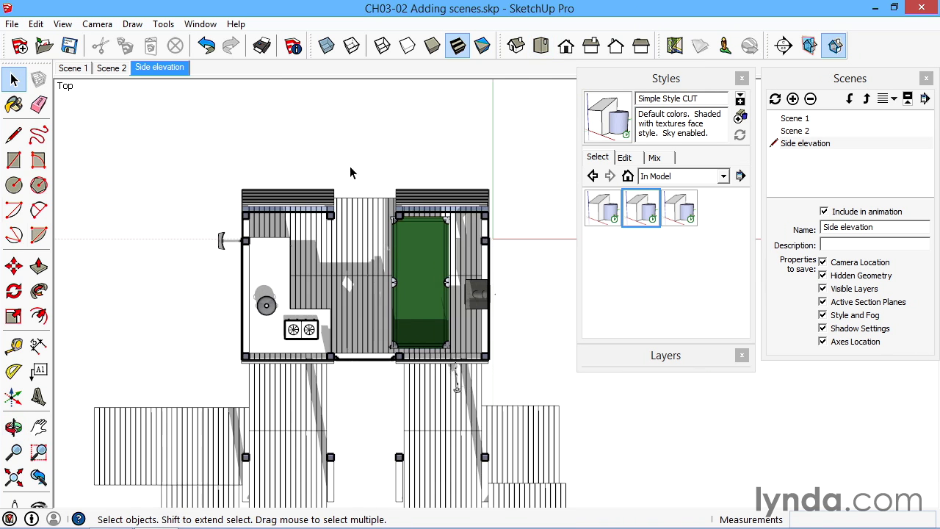
{"action": "left_click", "coordinate": [97, 23]}
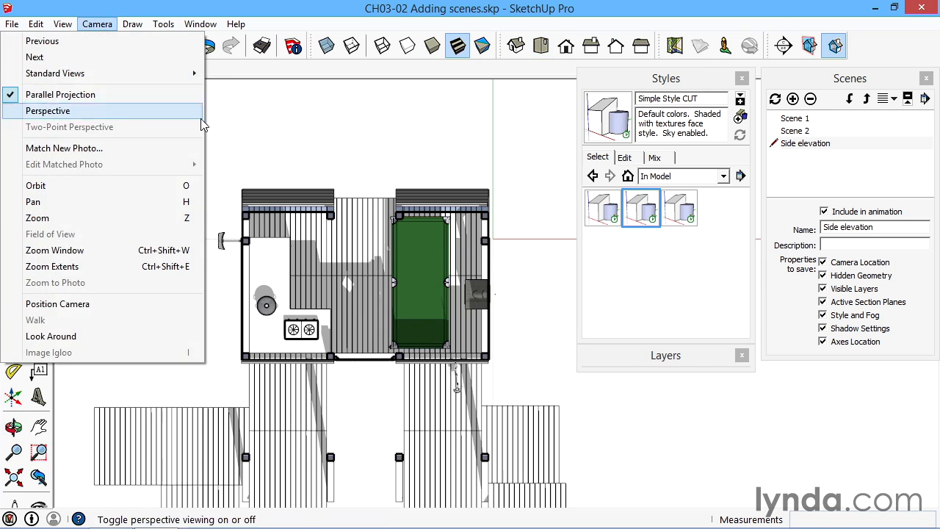
{"action": "left_click", "coordinate": [319, 137]}
{"action": "middle_click_drag", "start_coordinate": [355, 316], "coordinate": [389, 283], "text": "shift"}
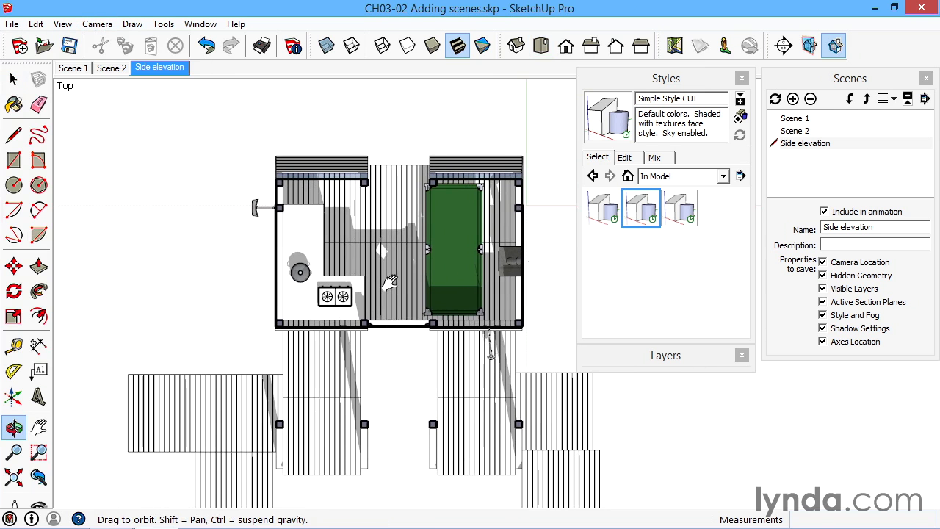
{"action": "scroll", "coordinate": [382, 364], "scroll_direction": "up", "scroll_amount": 2}
{"action": "middle_click_drag", "start_coordinate": [382, 364], "coordinate": [357, 372], "text": "shift"}
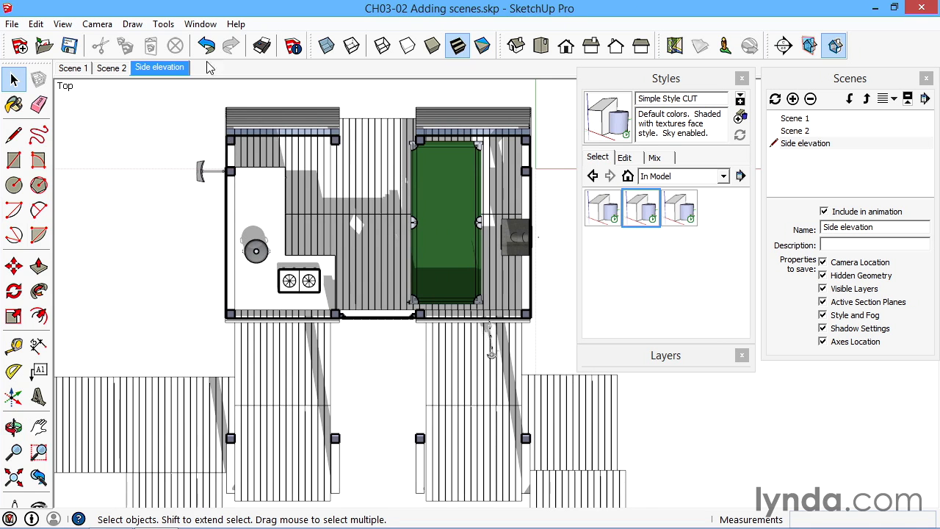
Add a scene after Side elevation from the current top view and name it "Plan view".
{"action": "right_click", "coordinate": [175, 72]}
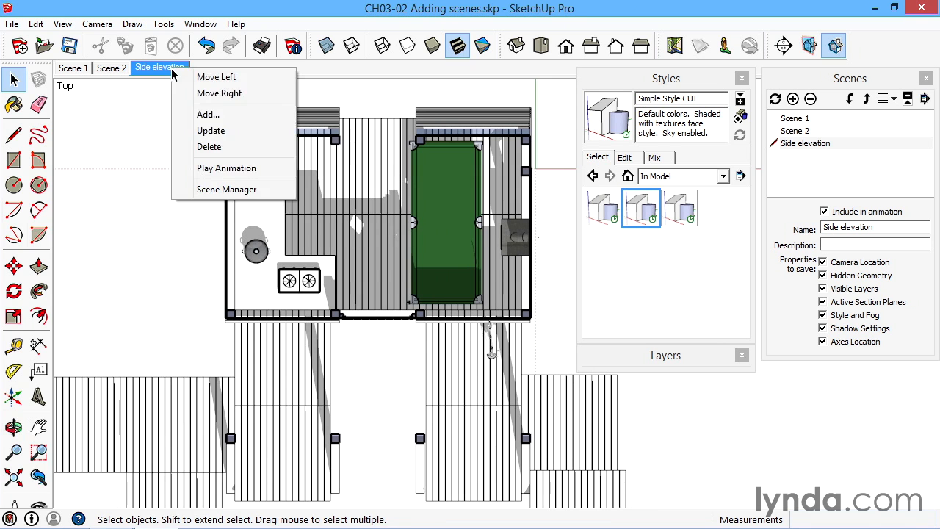
{"action": "left_click", "coordinate": [211, 116]}
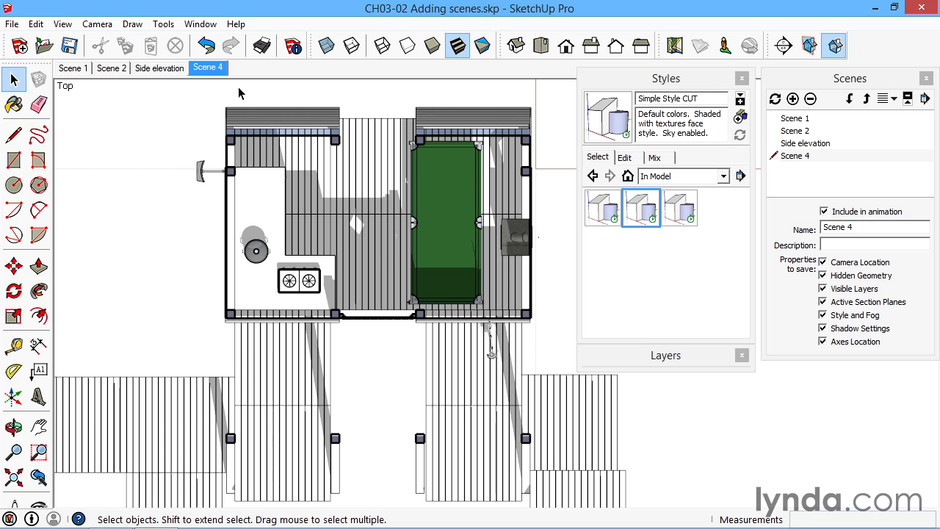
{"action": "left_click", "coordinate": [870, 228]}
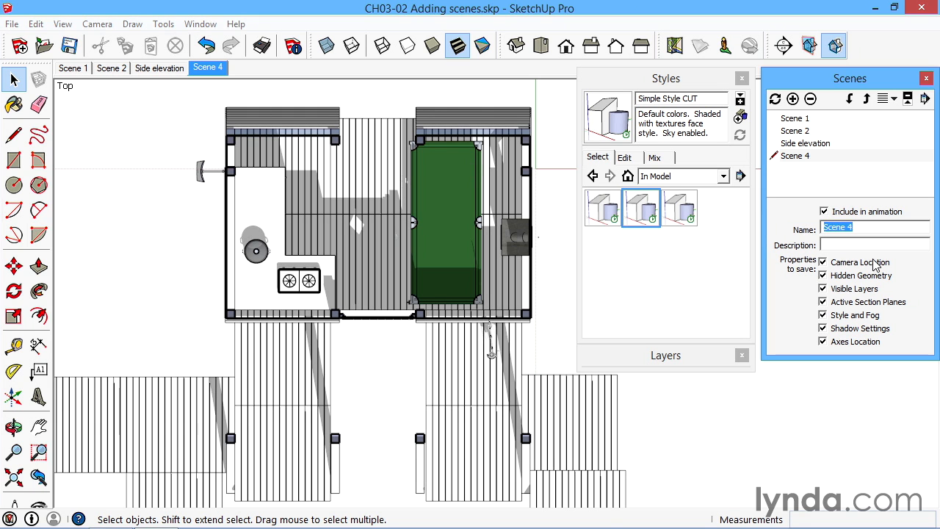
{"action": "type", "text": "Plan view"}
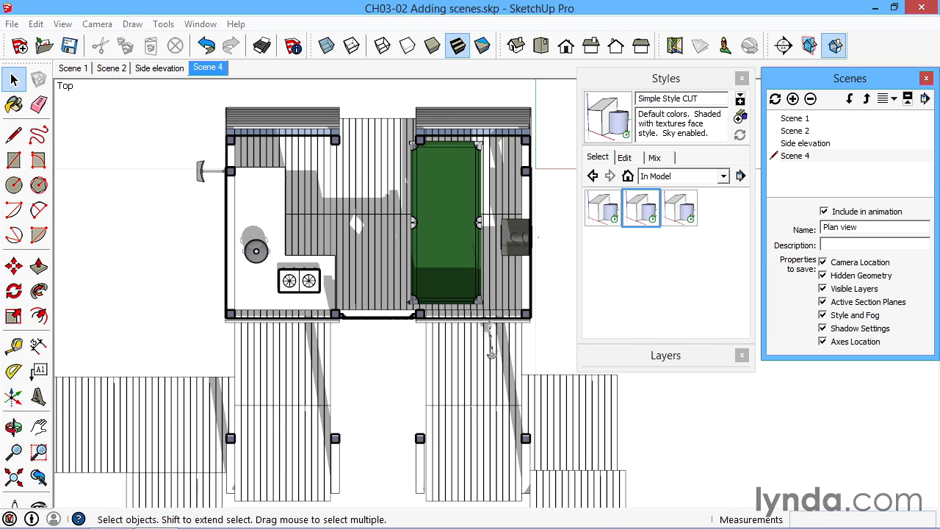
{"action": "key", "text": "Return"}
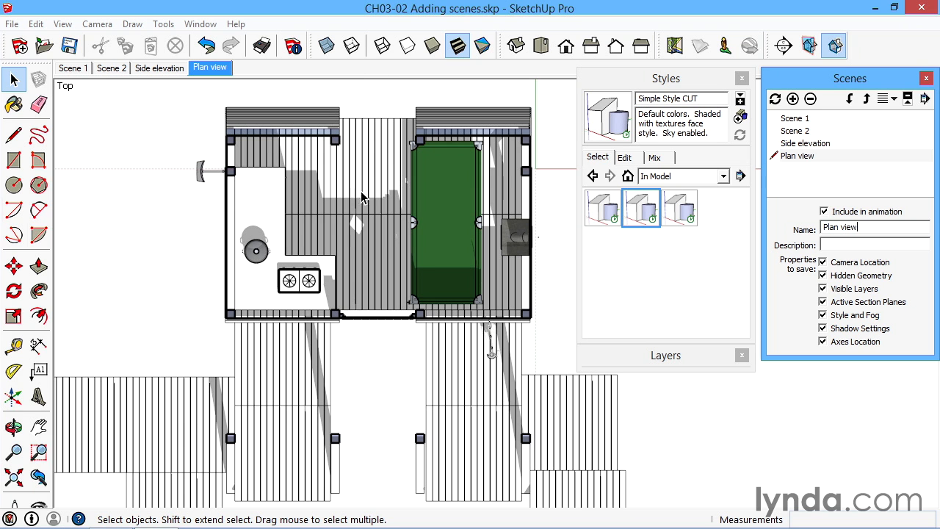
Add a scene after Plan view and name it "Section A-A".
{"action": "right_click", "coordinate": [213, 74]}
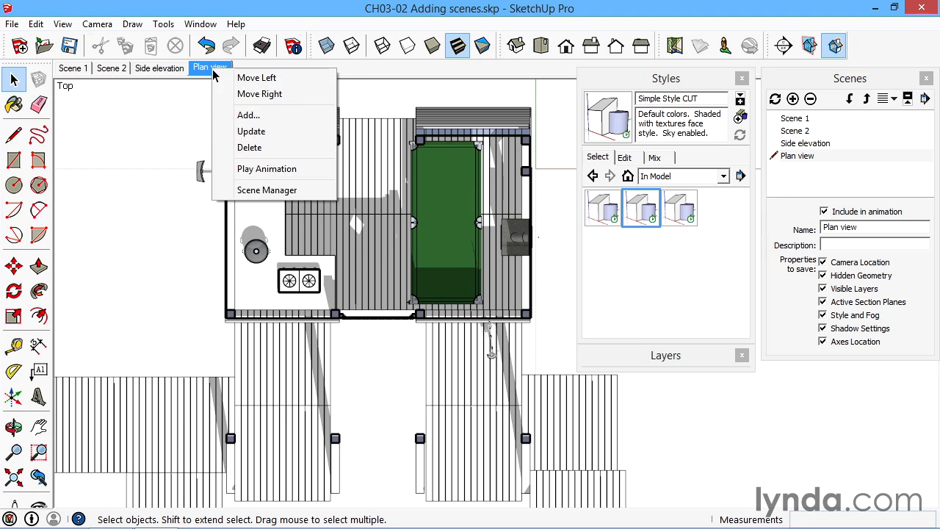
{"action": "left_click", "coordinate": [250, 119]}
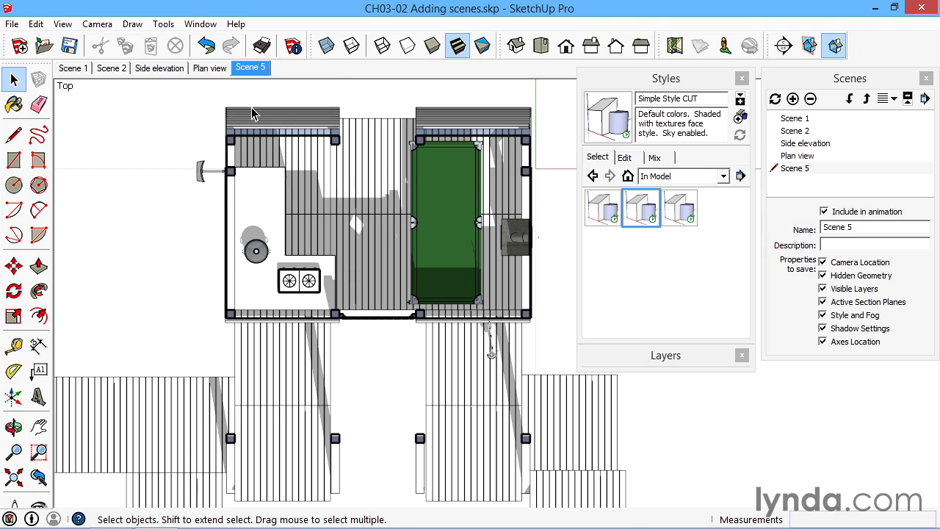
{"action": "left_click", "coordinate": [801, 223]}
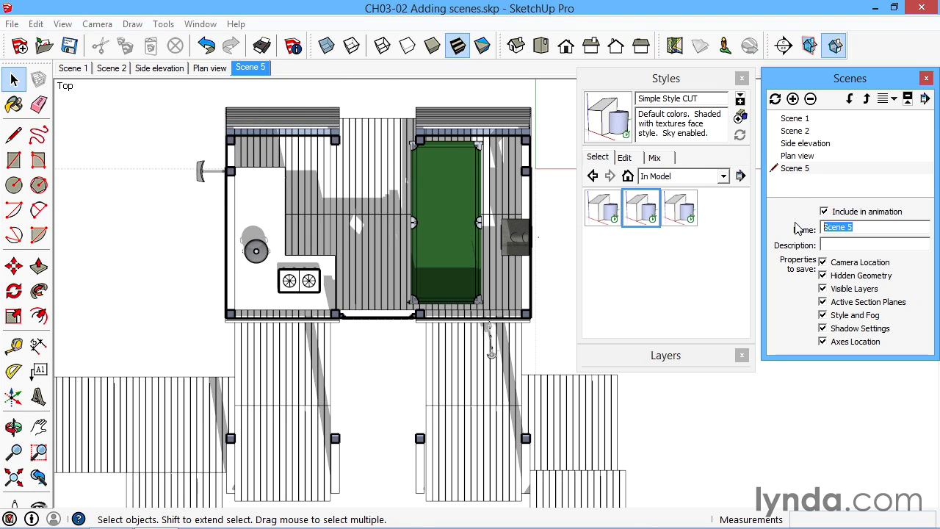
{"action": "type", "text": "Sectio"}
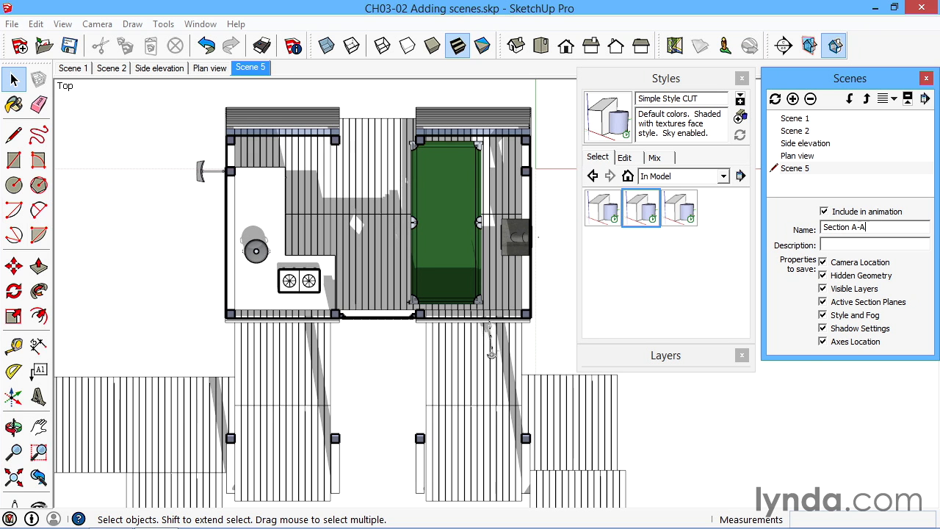
{"action": "key", "text": "Return"}
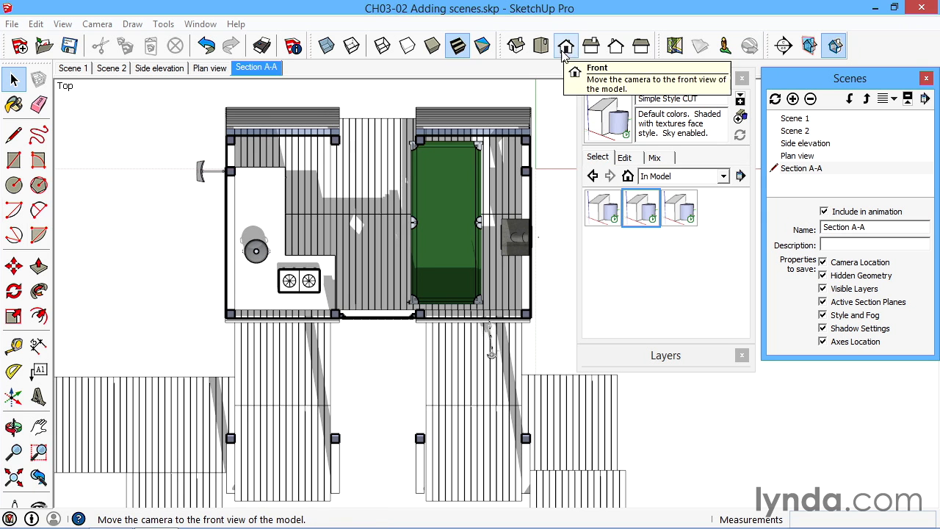
Apply the Simple Style PLANES style and activate the cut of the vertical section plane running parallel to the green axis.
{"action": "left_click", "coordinate": [680, 214]}
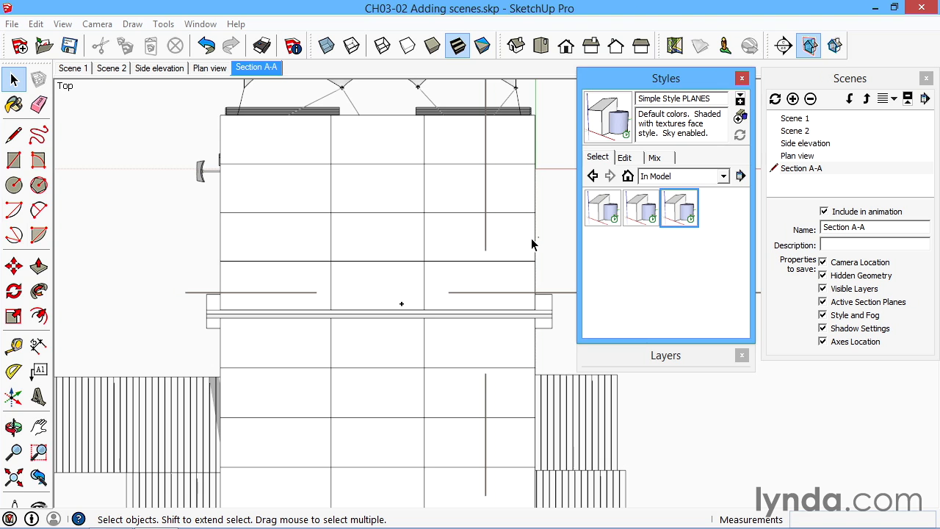
{"action": "scroll", "coordinate": [532, 244], "scroll_direction": "down", "scroll_amount": 6}
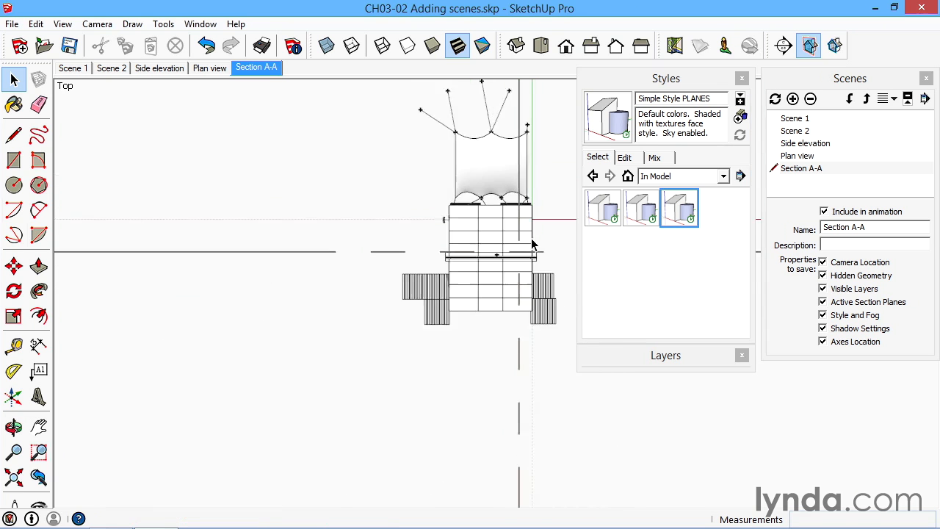
{"action": "scroll", "coordinate": [531, 243], "scroll_direction": "down", "scroll_amount": 2}
{"action": "middle_click_drag", "start_coordinate": [531, 239], "coordinate": [377, 260], "text": "shift"}
{"action": "scroll", "coordinate": [376, 260], "scroll_direction": "down", "scroll_amount": 2}
{"action": "left_click", "coordinate": [370, 395]}
{"action": "middle_click_drag", "start_coordinate": [373, 417], "coordinate": [306, 103]}
{"action": "scroll", "coordinate": [411, 375], "scroll_direction": "up", "scroll_amount": 4}
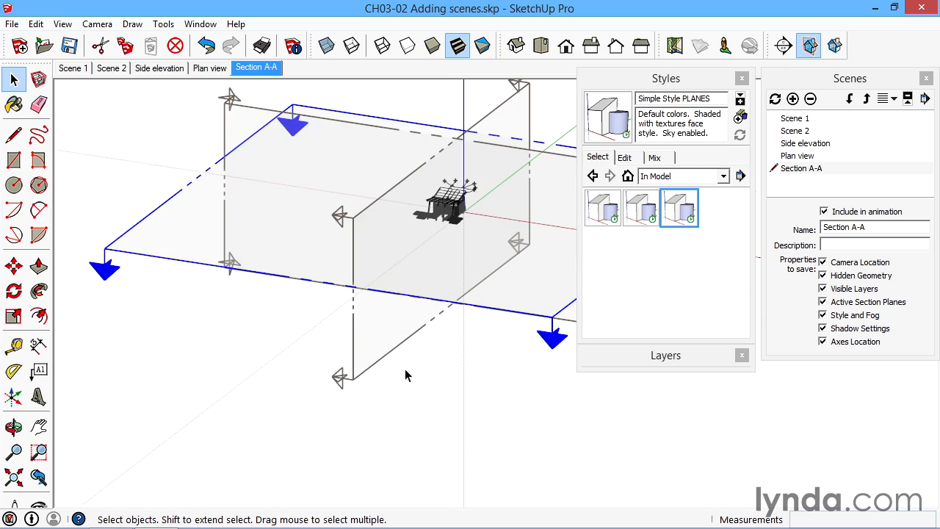
{"action": "left_click", "coordinate": [355, 326]}
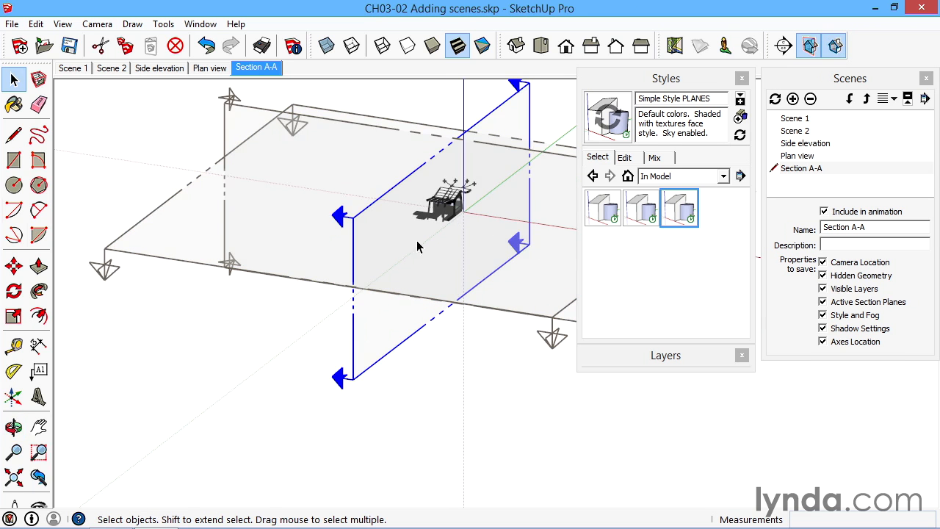
Apply the Simple Style CUT style, set the camera to the right view and frame the vertically cut cabin.
{"action": "left_click", "coordinate": [646, 211]}
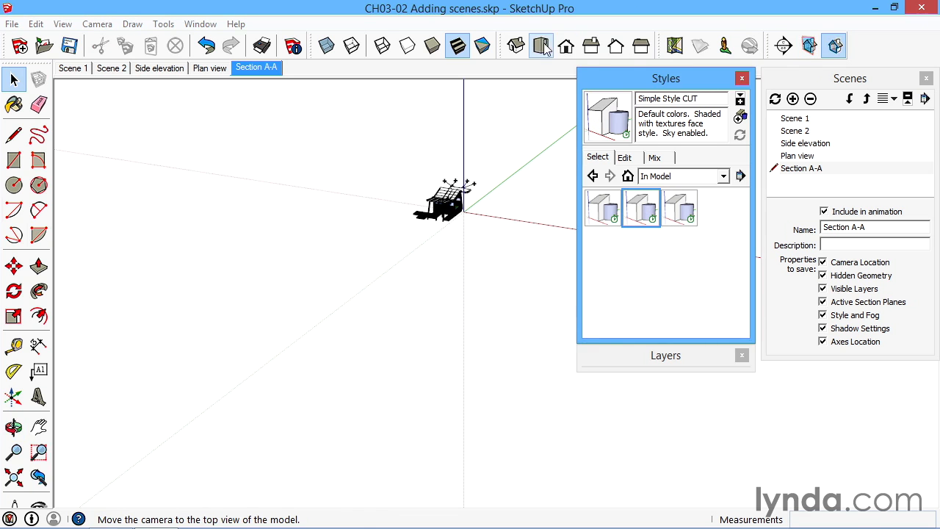
{"action": "left_click", "coordinate": [591, 46]}
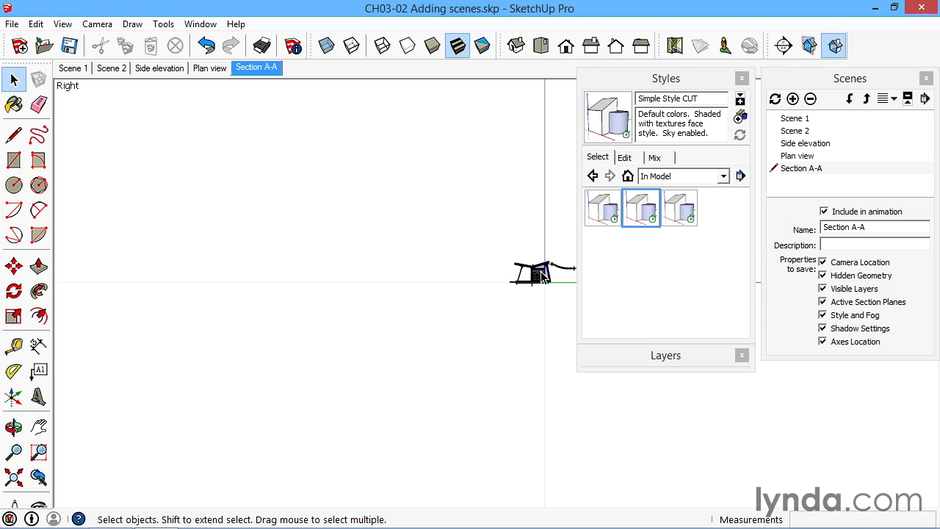
{"action": "scroll", "coordinate": [540, 276], "scroll_direction": "up", "scroll_amount": 6}
{"action": "middle_click_drag", "start_coordinate": [517, 298], "coordinate": [388, 280], "text": "shift"}
{"action": "scroll", "coordinate": [346, 298], "scroll_direction": "up", "scroll_amount": 1}
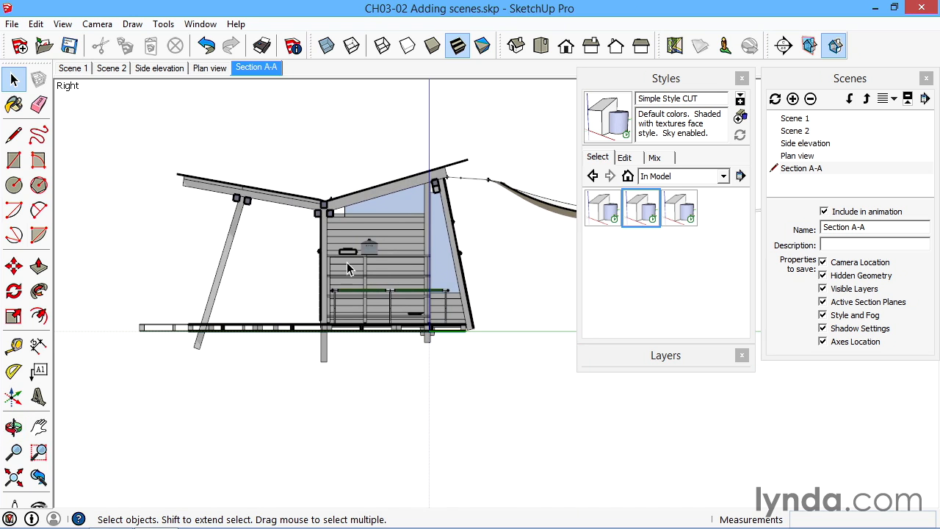
{"action": "scroll", "coordinate": [352, 265], "scroll_direction": "up", "scroll_amount": 1}
{"action": "middle_click_drag", "start_coordinate": [381, 286], "coordinate": [463, 288], "text": "shift"}
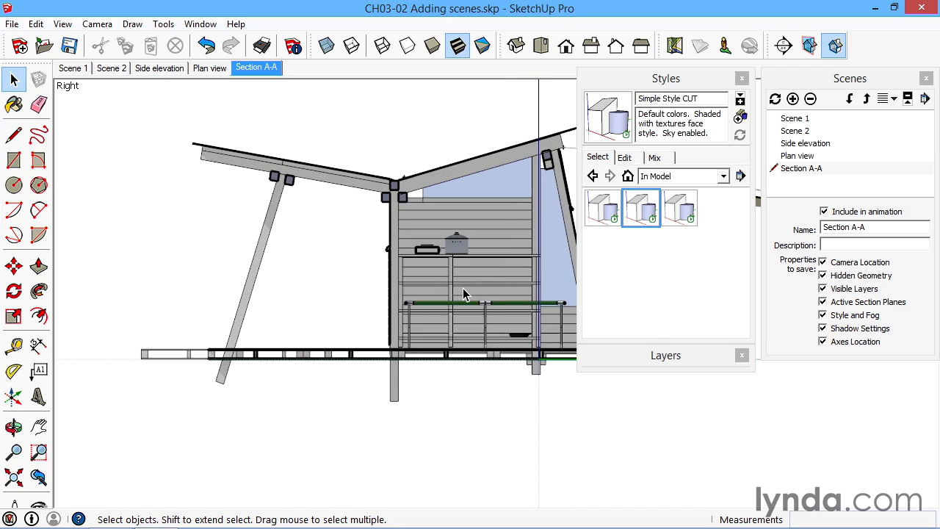
Update the Section A-A scene with the current right view, section cut and style.
{"action": "right_click", "coordinate": [253, 71]}
{"action": "left_click", "coordinate": [291, 133]}
{"action": "right_click", "coordinate": [256, 68]}
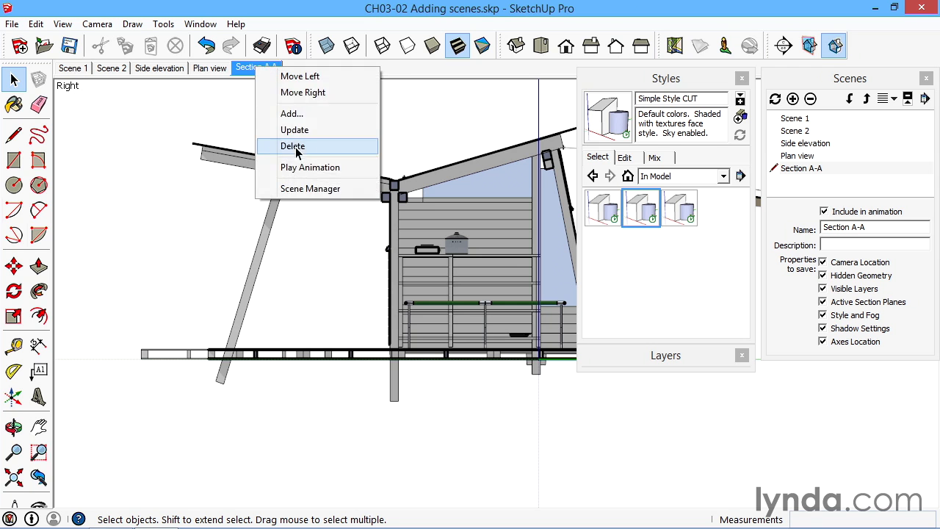
{"action": "left_click", "coordinate": [305, 130]}
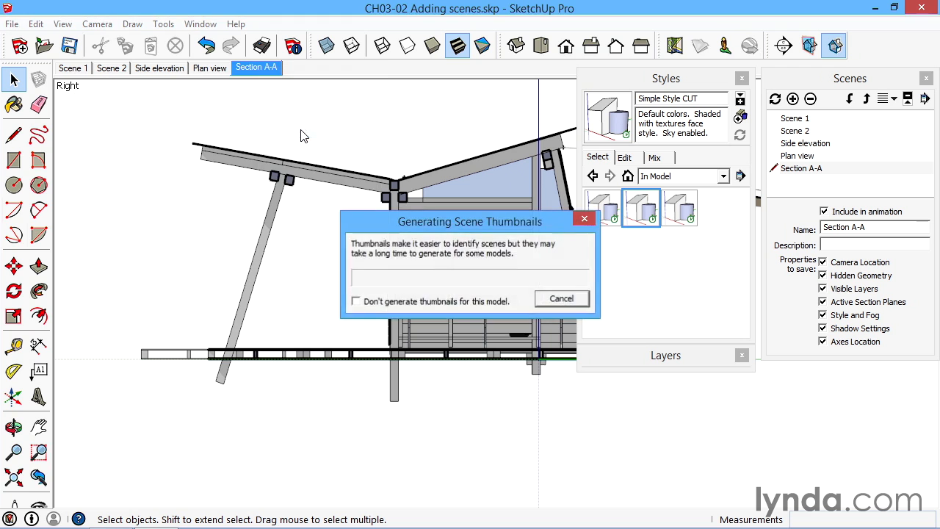
Review the stored scenes in order: Scene 1, Scene 2, Side elevation, Plan view and Section A-A.
{"action": "left_click", "coordinate": [74, 67]}
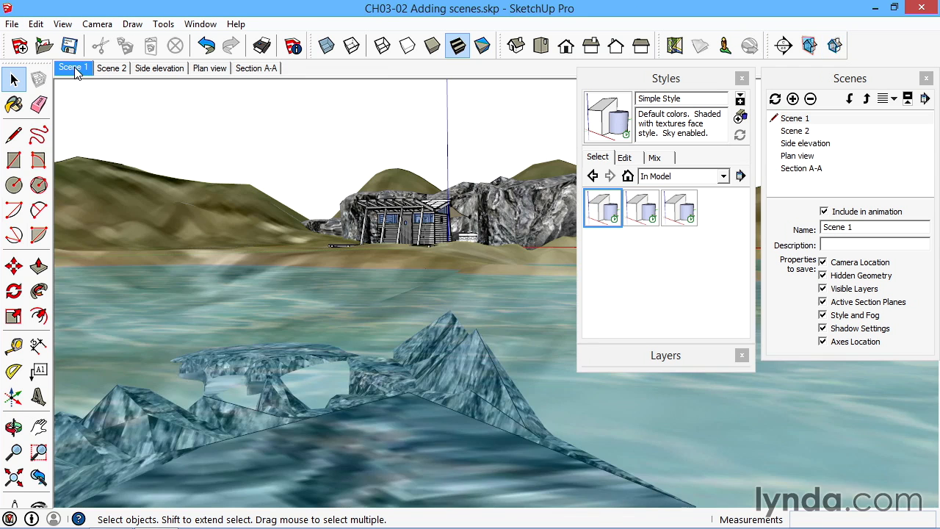
{"action": "left_click", "coordinate": [115, 71]}
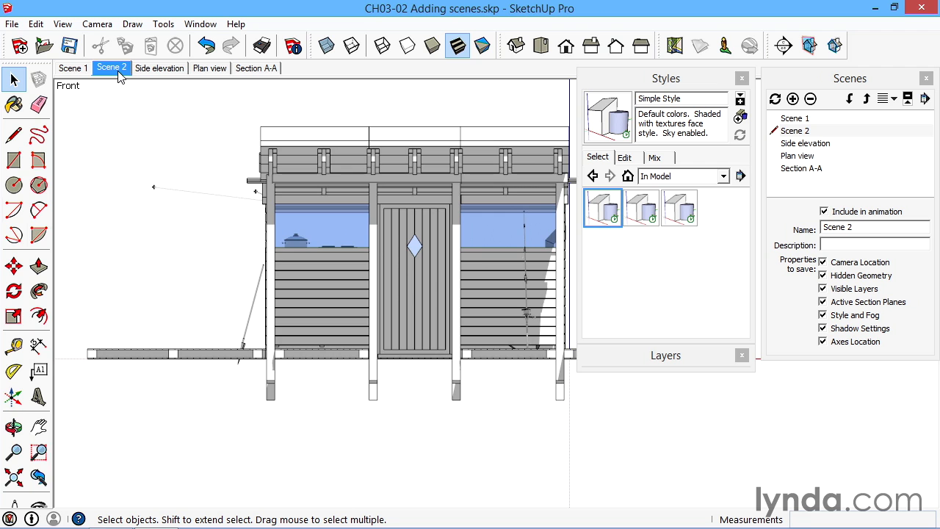
{"action": "left_click", "coordinate": [158, 70]}
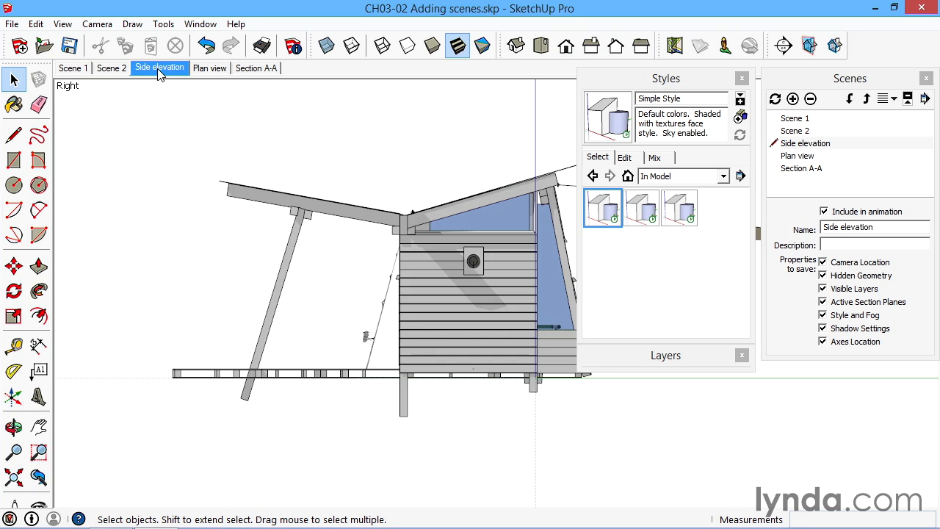
{"action": "left_click", "coordinate": [206, 71]}
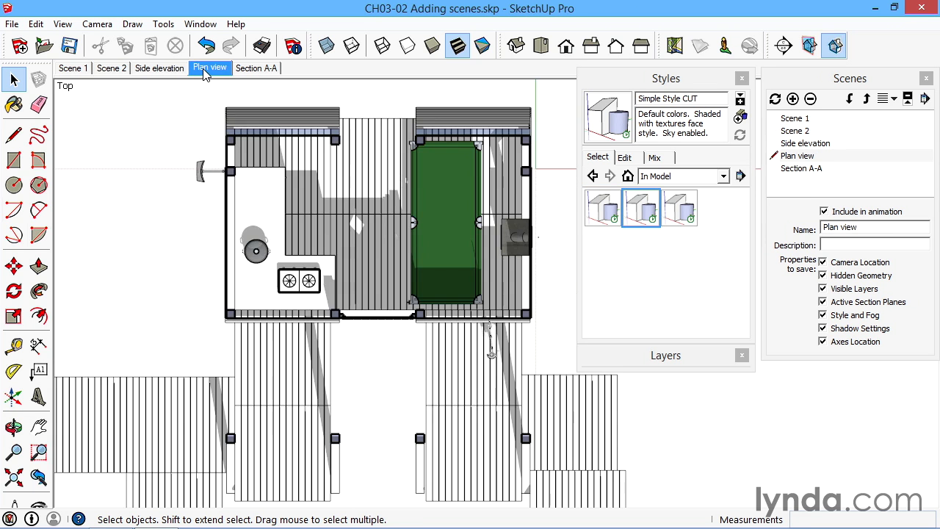
{"action": "left_click", "coordinate": [260, 71]}
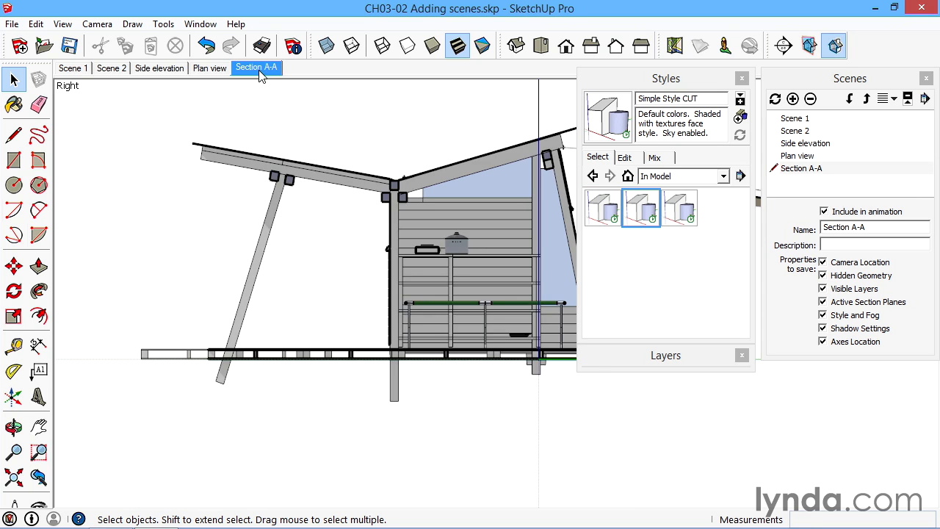